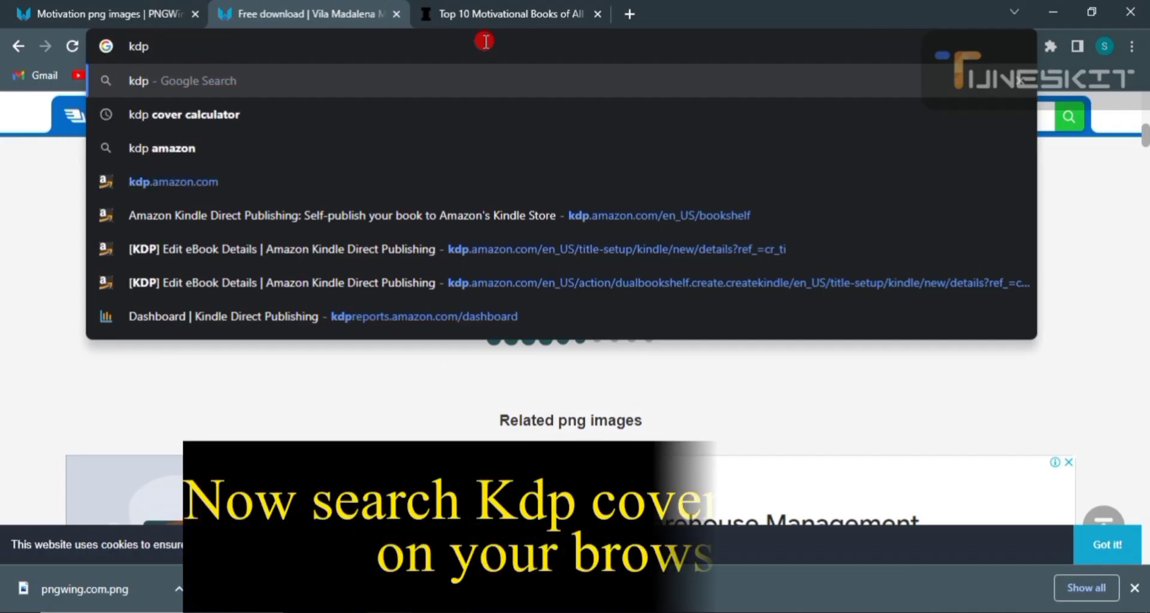
Search the web for "kdp cover calculator" and open the KDP Cover Calculator result.
type("bo")
key("BackSpace")
key("BackSpace")
key("BackSpace")
type("cover calc")
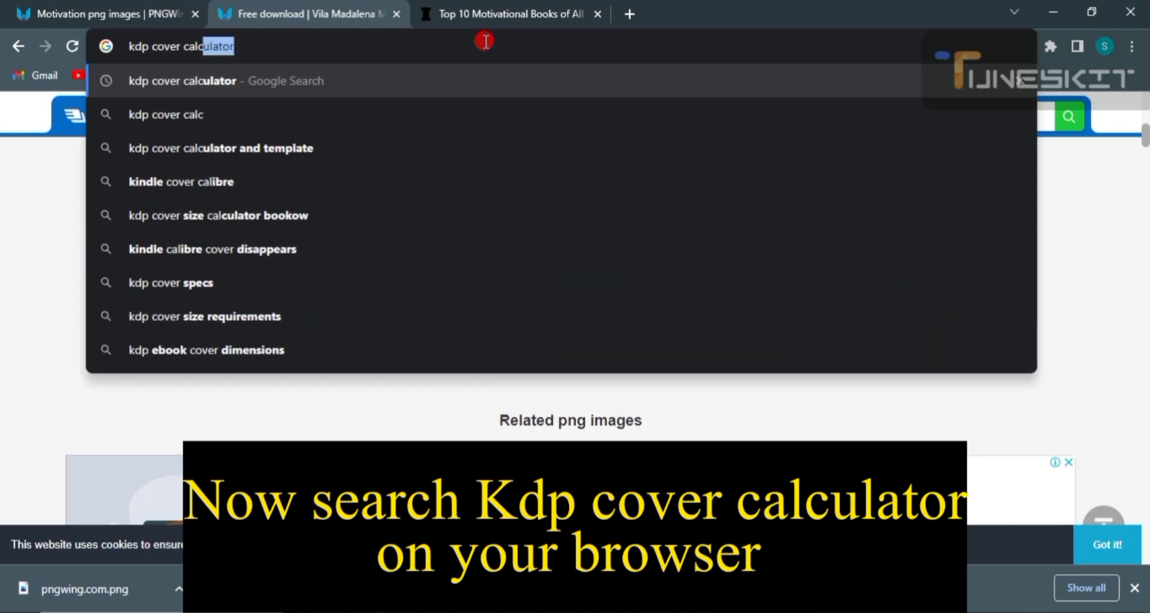
type("ulator")
key("Return")
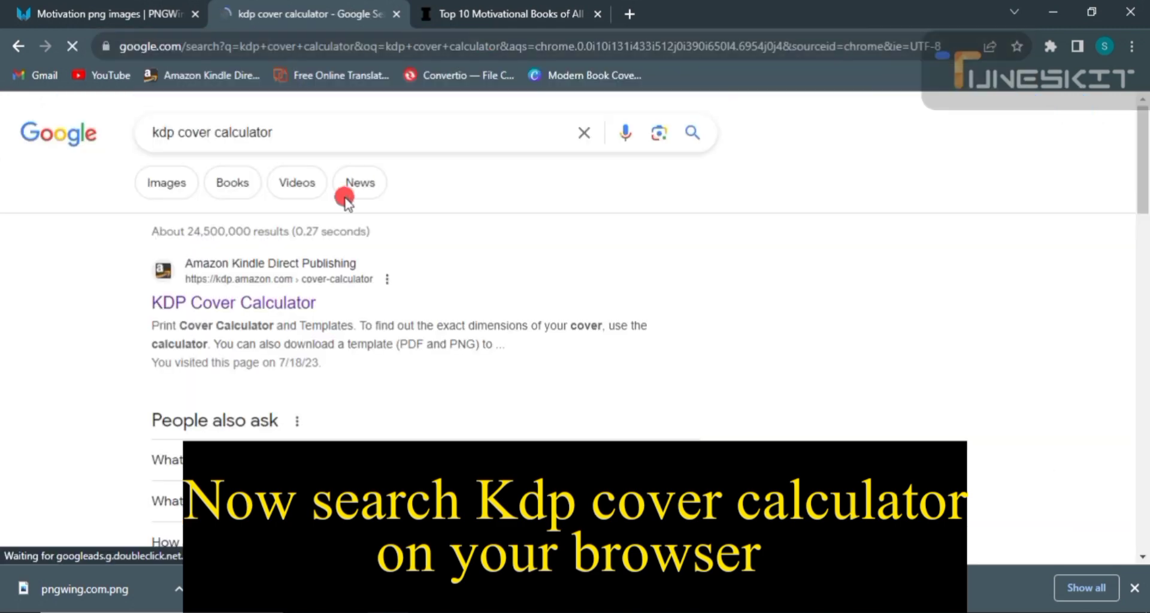
left_click(279, 304)
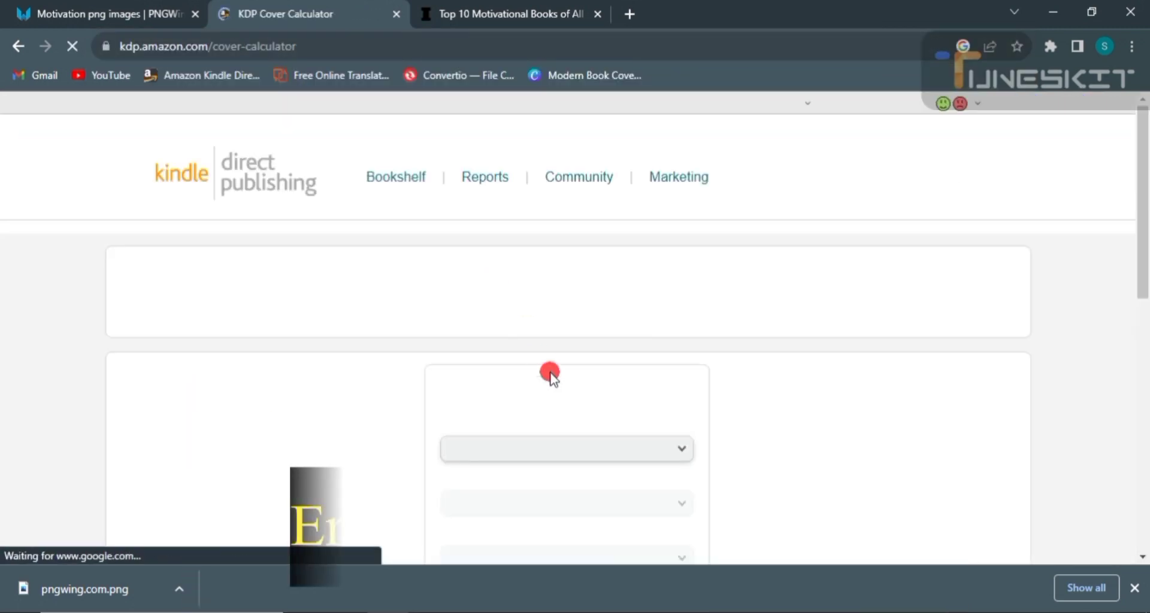
Set the binding type to Paperback, the interior type to Black & white and the paper type to White paper.
scroll(550, 374, "down", 8)
scroll(546, 359, "up", 4)
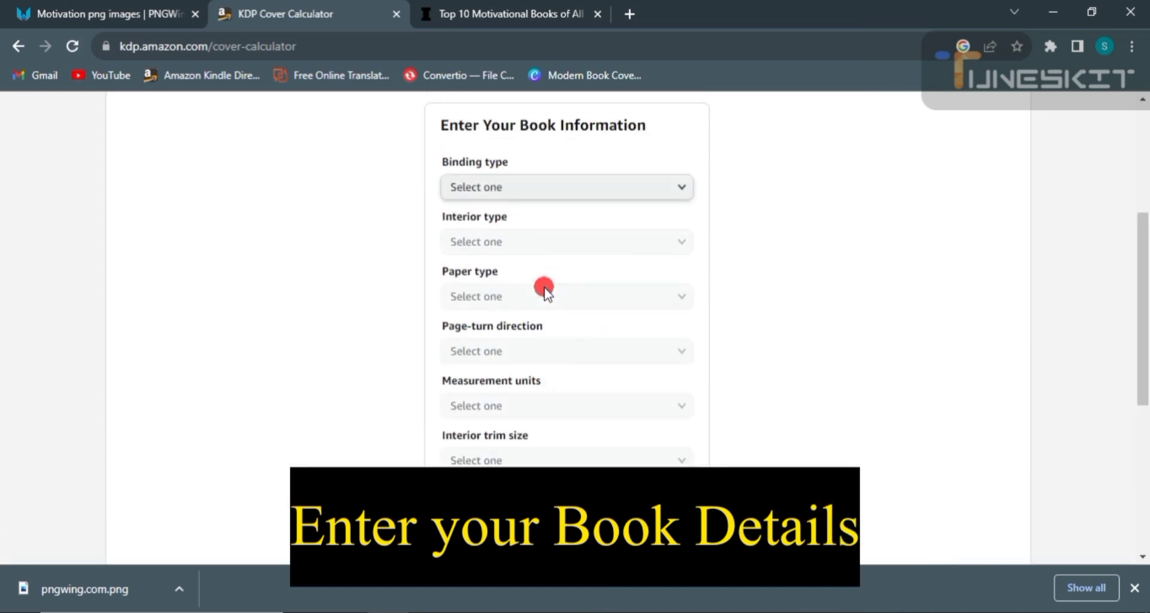
scroll(544, 291, "up", 1)
left_click(554, 268)
left_click(544, 282)
left_click(543, 321)
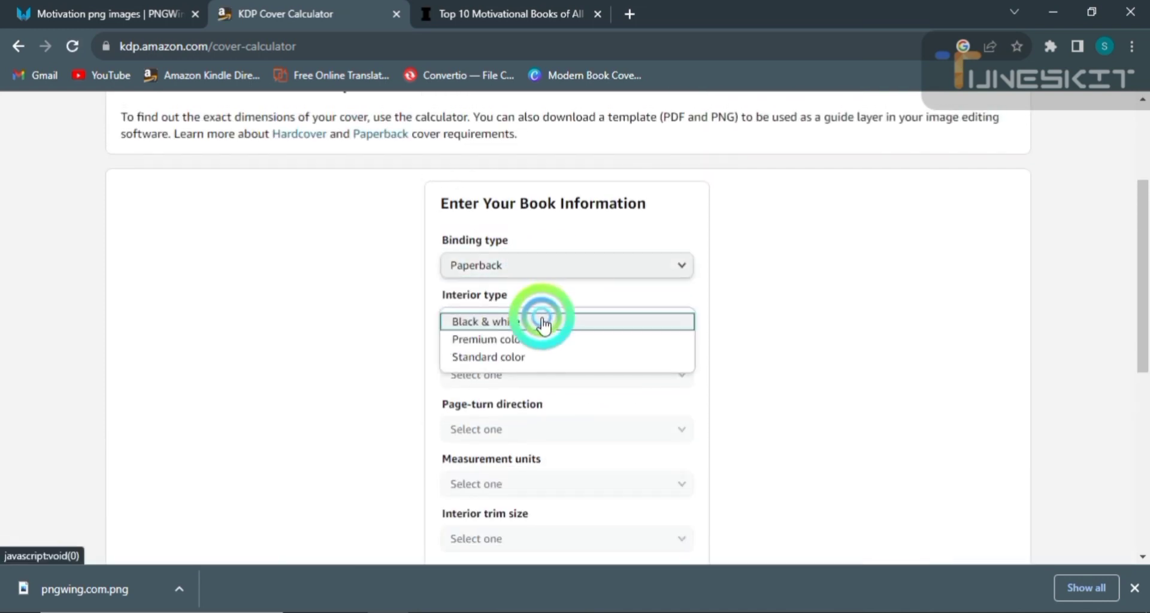
left_click(541, 323)
left_click(534, 374)
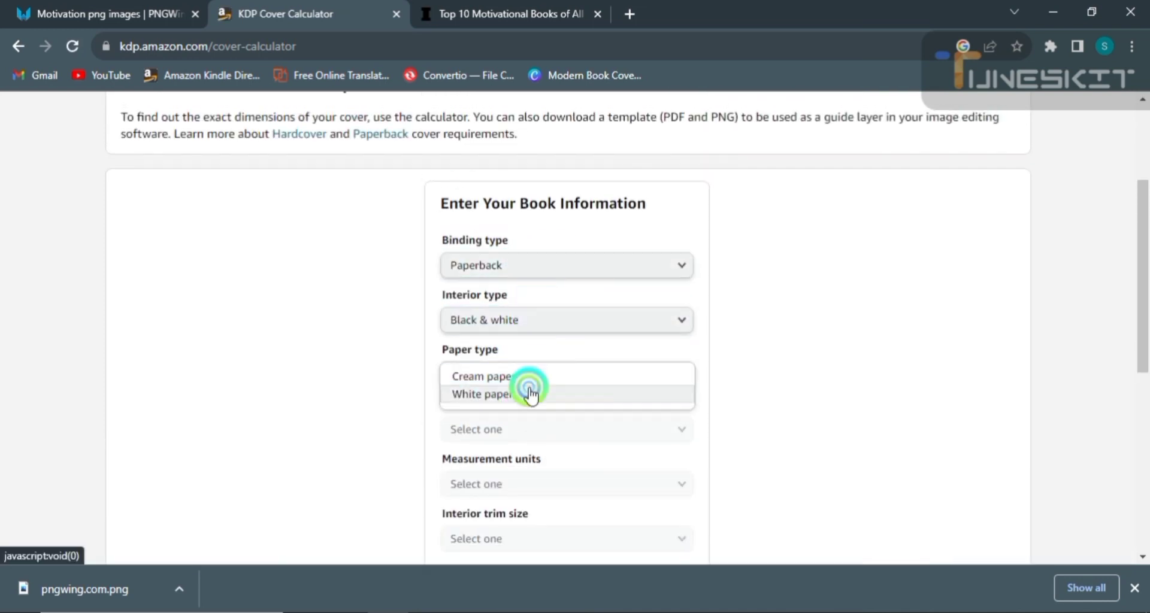
left_click(530, 393)
Set the page-turn direction to Left to Right, the measurement units to Inches and the interior trim size to 6 x 9 in.
scroll(530, 386, "down", 2)
left_click(538, 293)
left_click(531, 299)
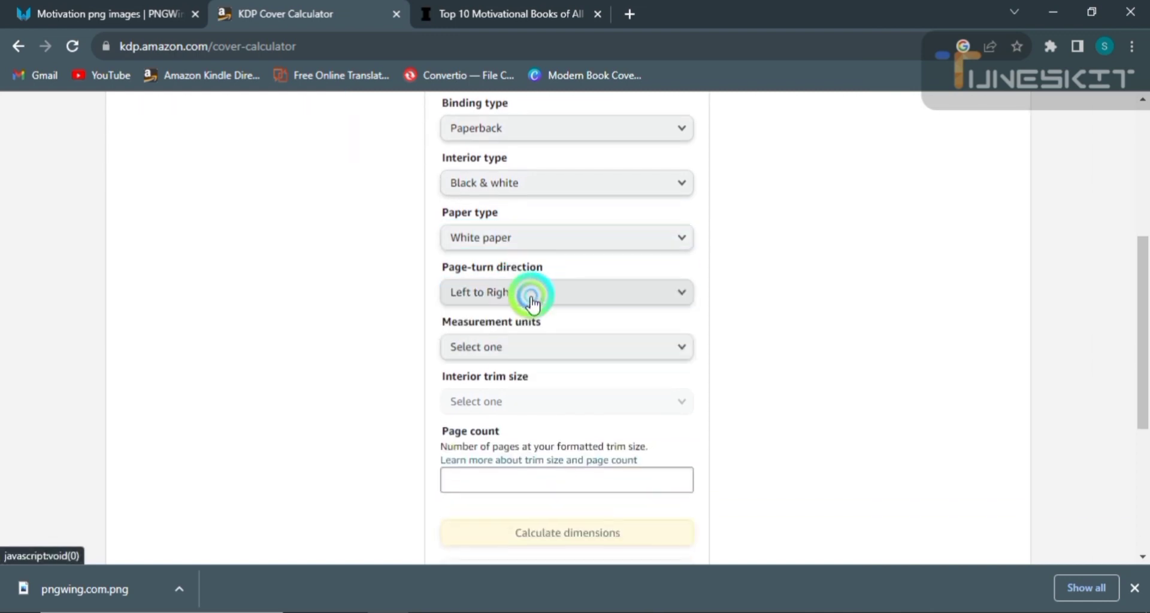
left_click(521, 344)
left_click(513, 349)
left_click(506, 401)
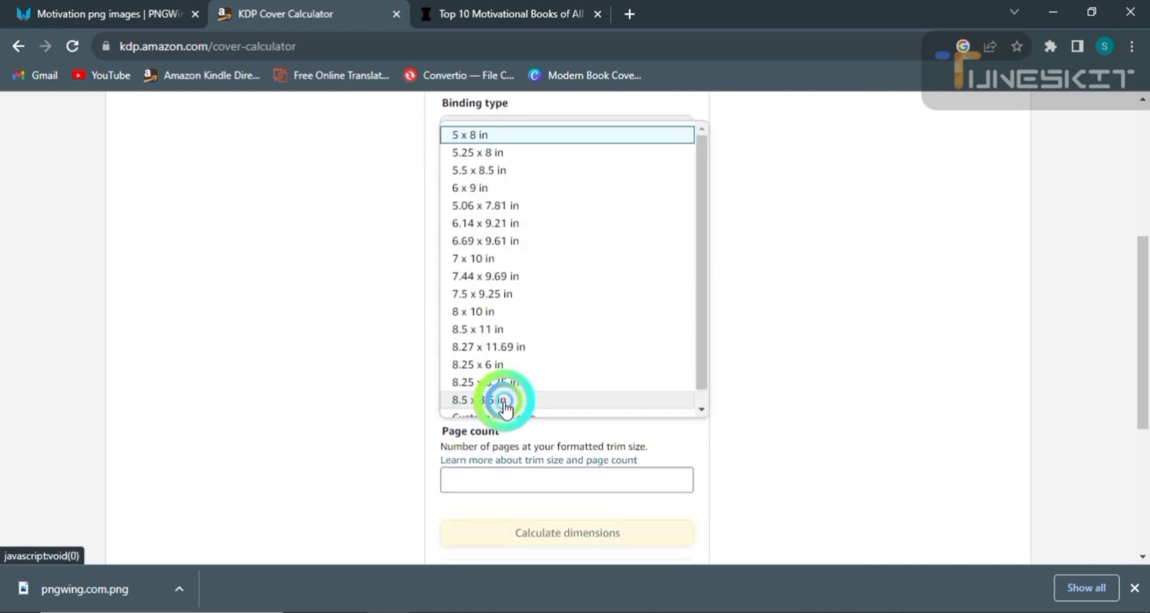
left_click(484, 187)
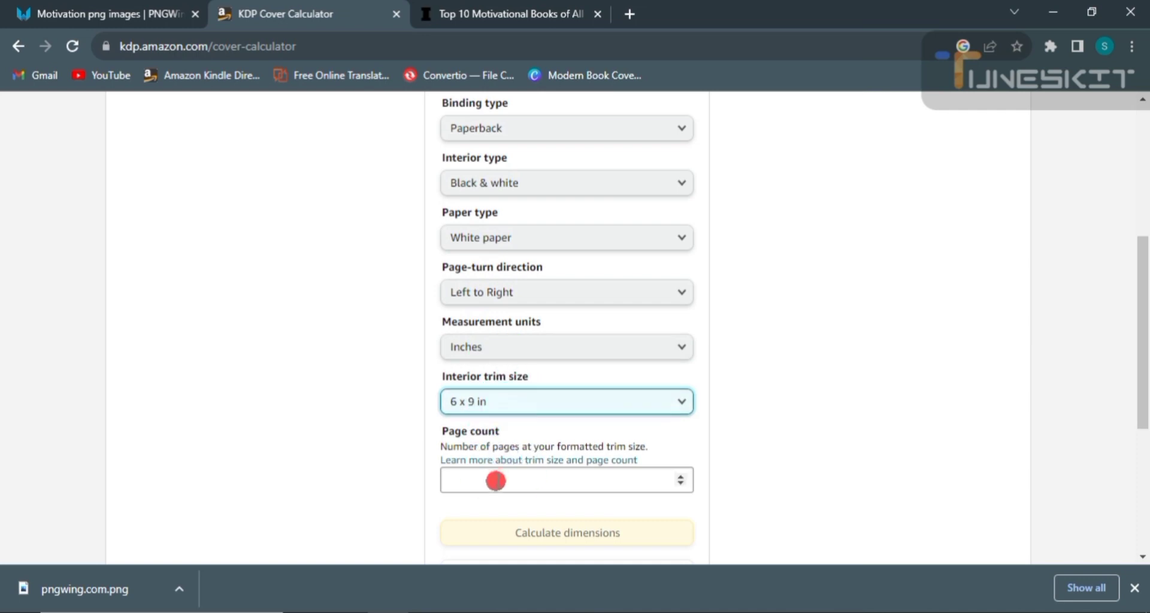
Enter a page count of 300 and calculate the cover dimensions.
left_click(496, 480)
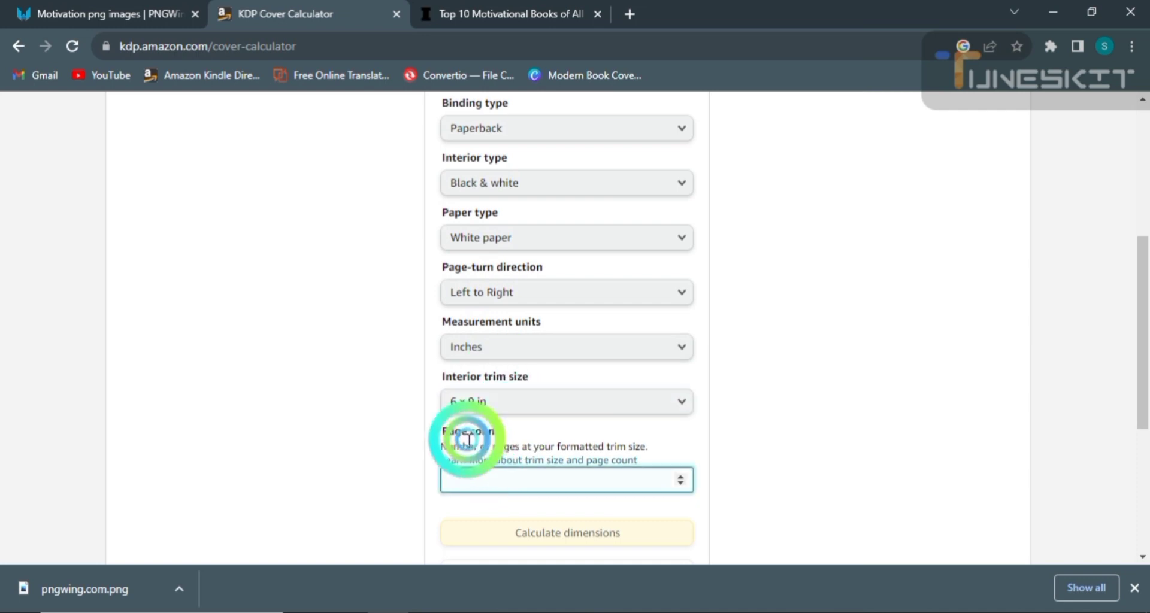
left_click(496, 479)
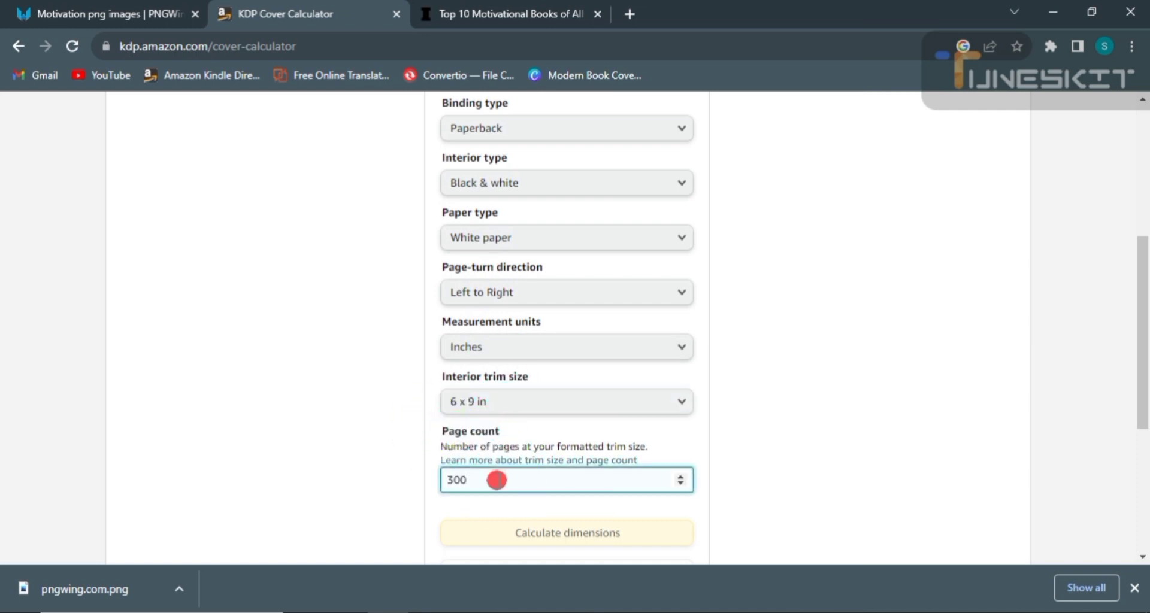
scroll(541, 520, "down", 1)
left_click(562, 405)
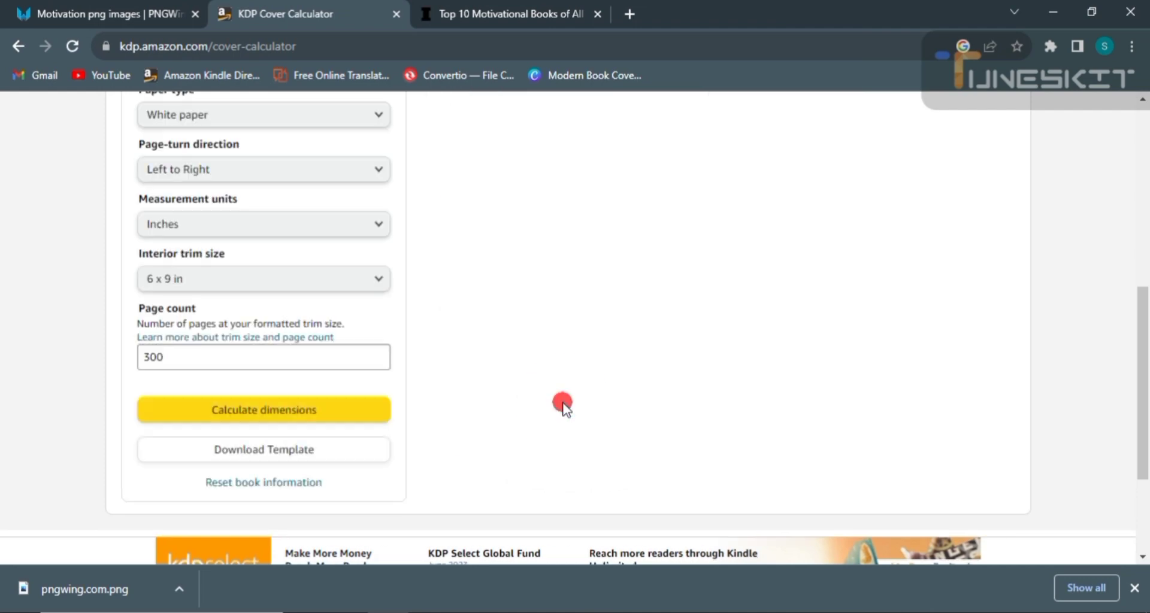
Download the cover template for the calculated dimensions.
scroll(690, 280, "up", 4)
scroll(690, 280, "down", 5)
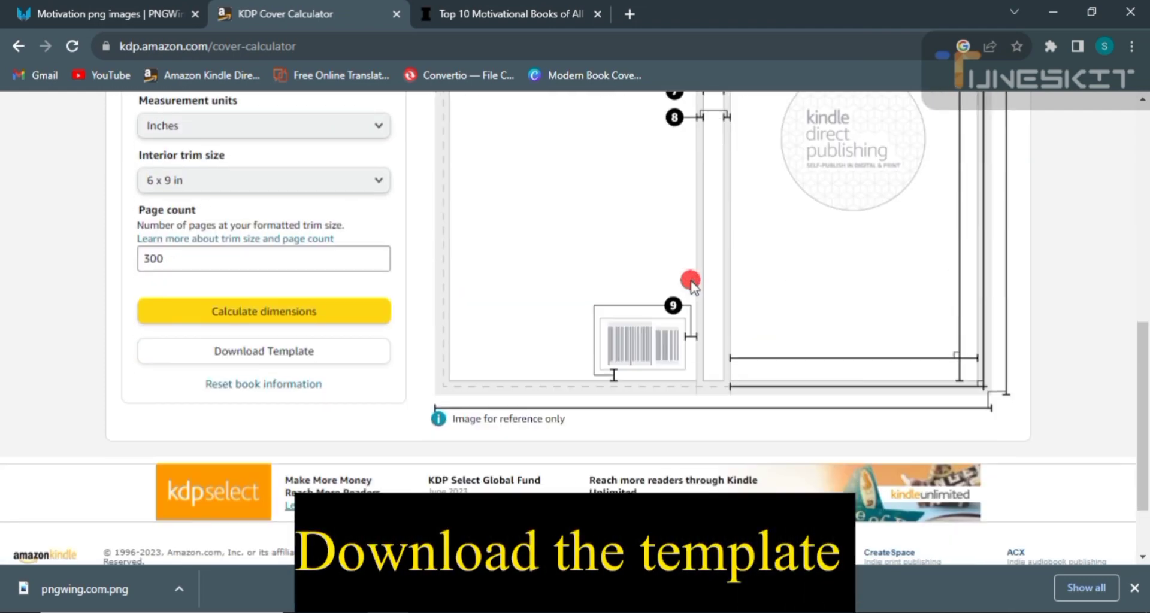
left_click(371, 354)
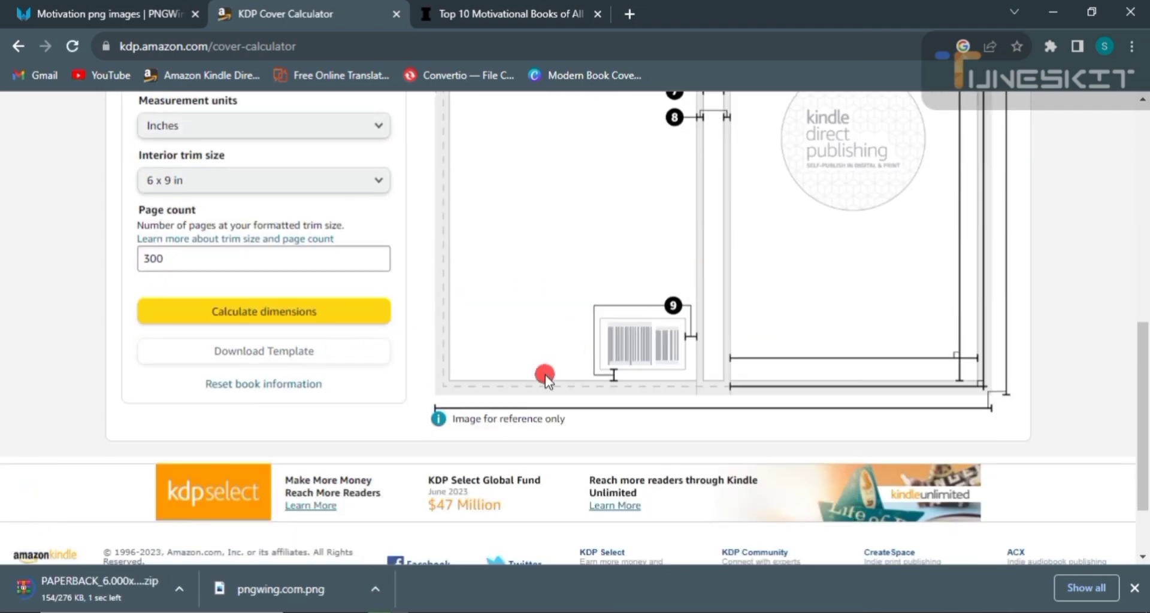
scroll(611, 267, "up", 10)
Switch to Photoshop and start setting up a new document.
left_click(343, 607)
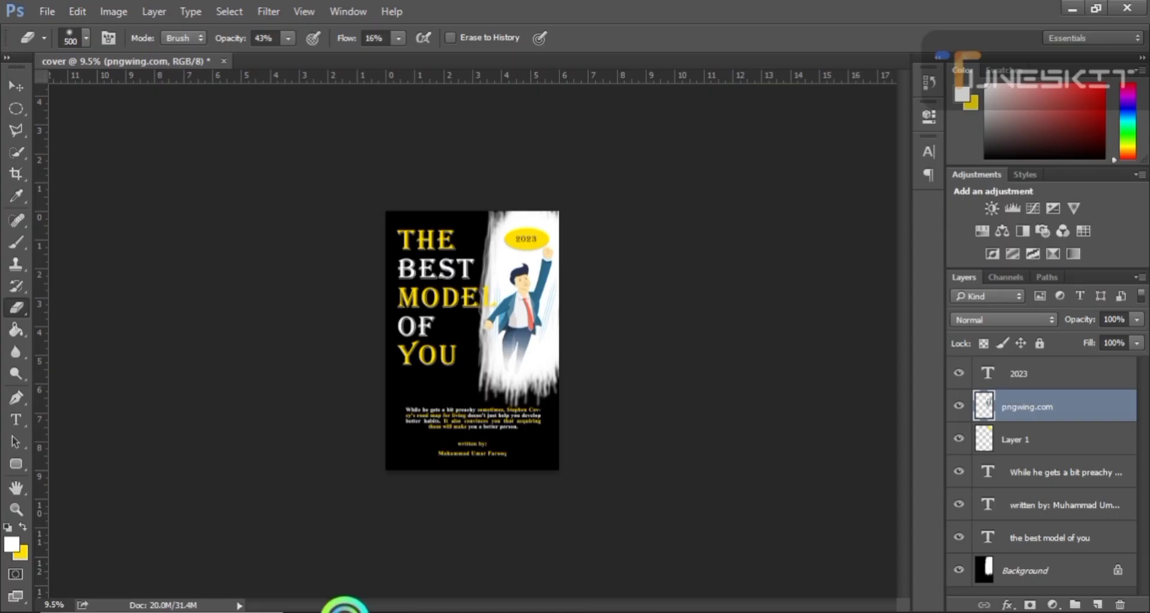
left_click(46, 12)
left_click(54, 31)
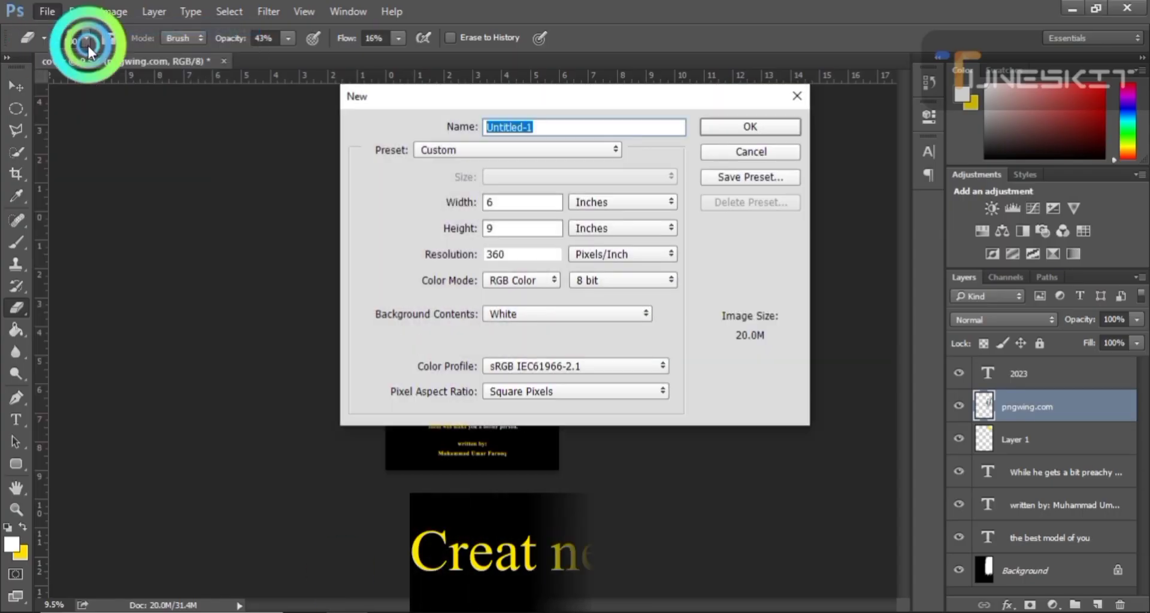
left_click(462, 205)
Copy the Full Cover width from the KDP calculator and set the new document's width to 12.926 inches.
key("alt+Tab")
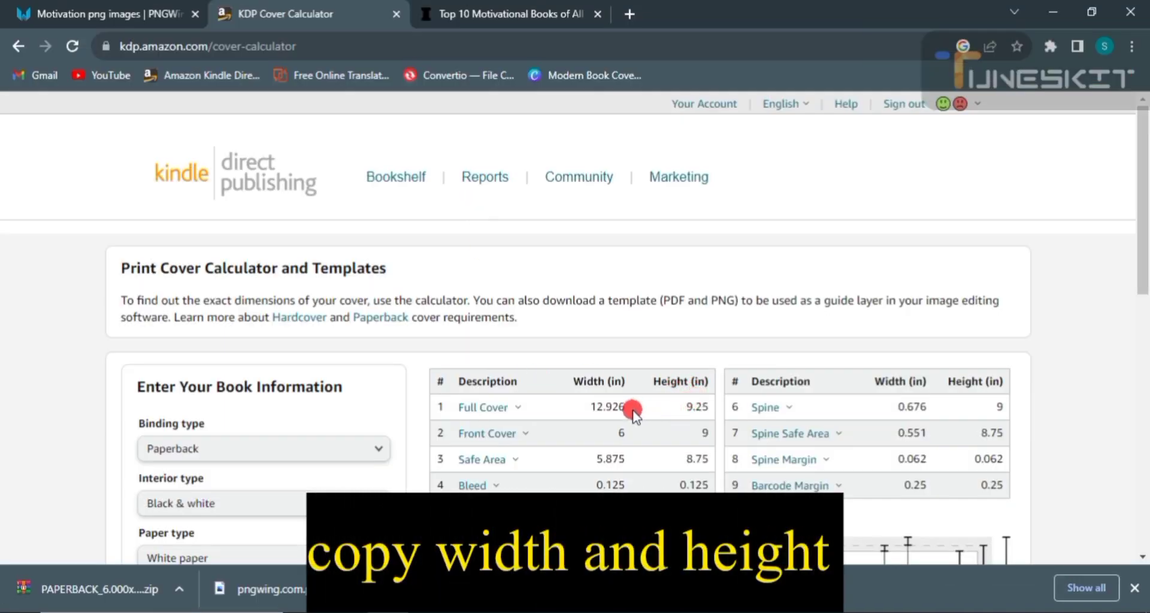
key("alt+Tab")
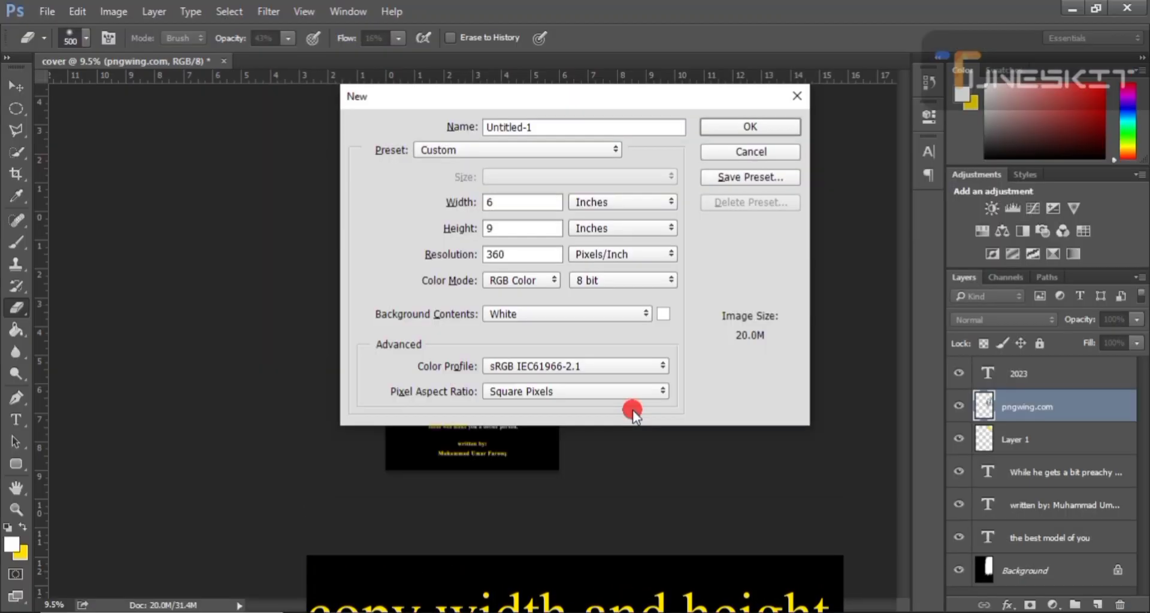
key("alt+Tab")
double_click(602, 407)
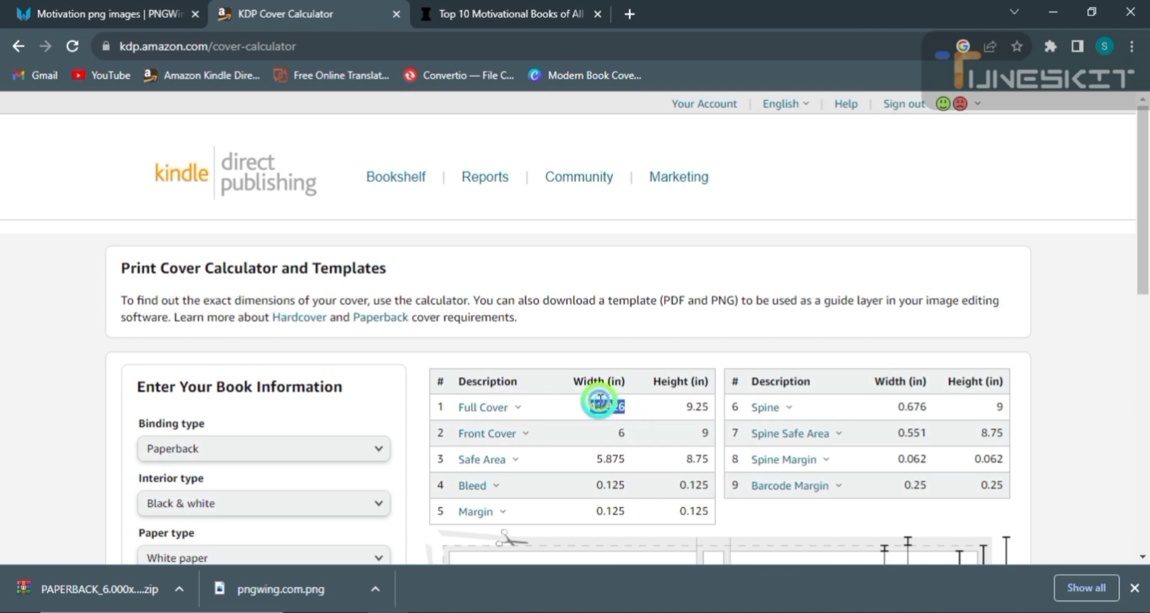
right_click(600, 400)
left_click(622, 415)
key("alt+Tab")
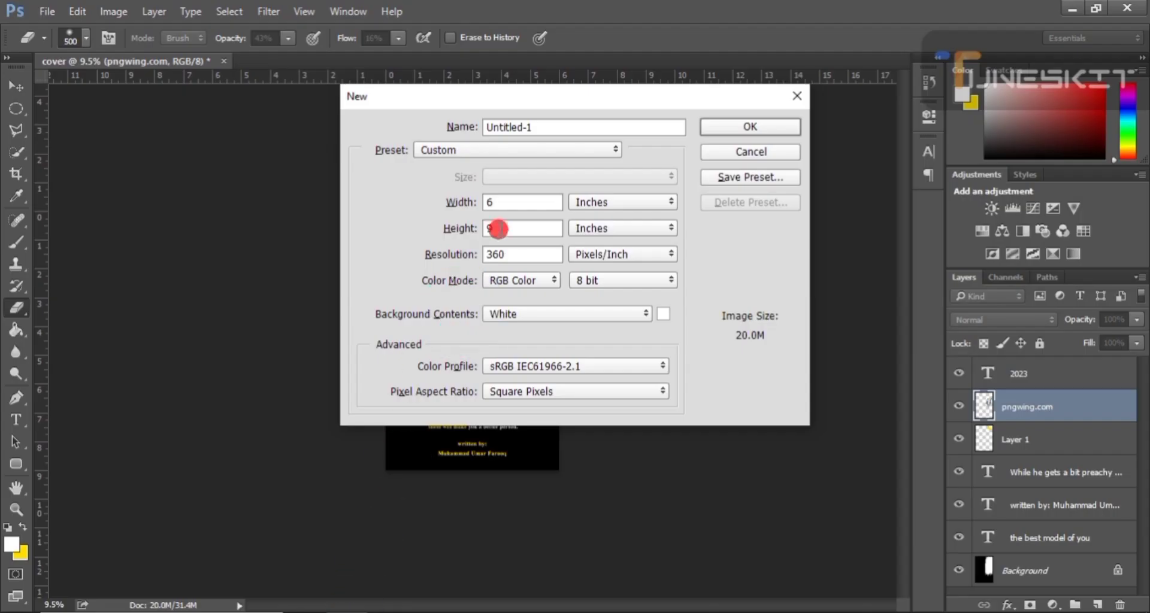
key("ctrl+v")
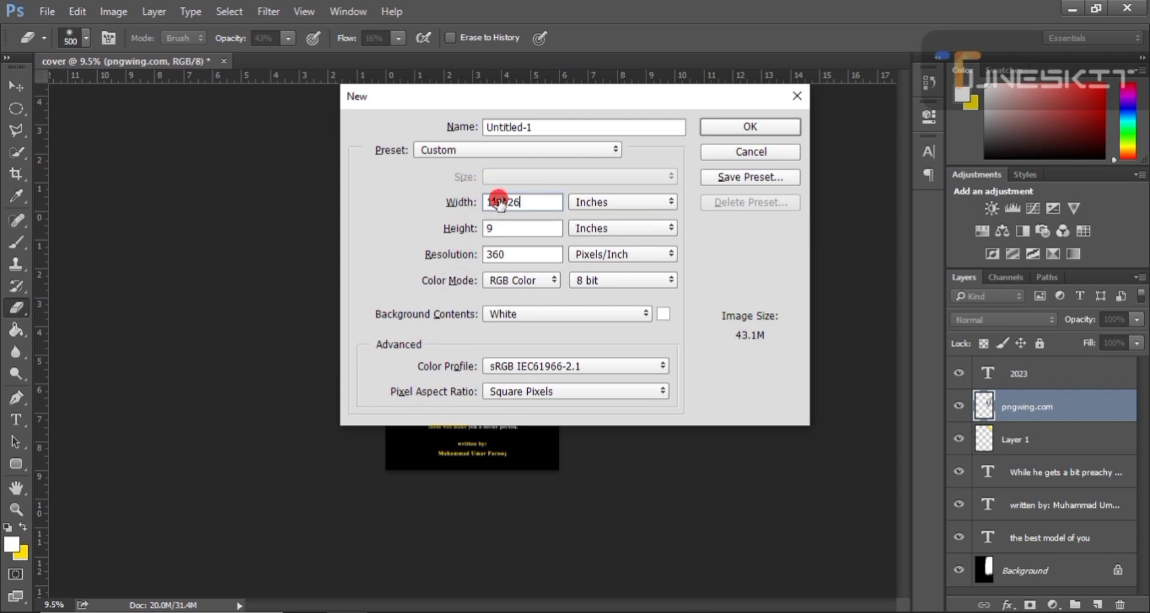
Copy the Full Cover height from the calculator, set the document height to 9.25 inches and create the document.
left_click(520, 224)
key("alt+Tab")
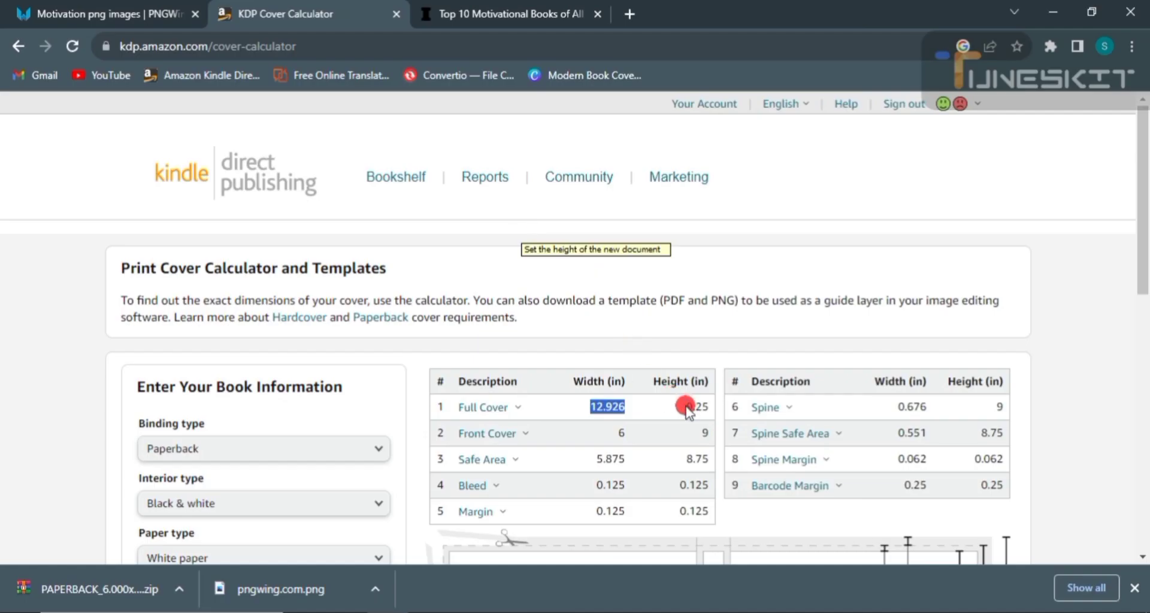
key("alt+Tab")
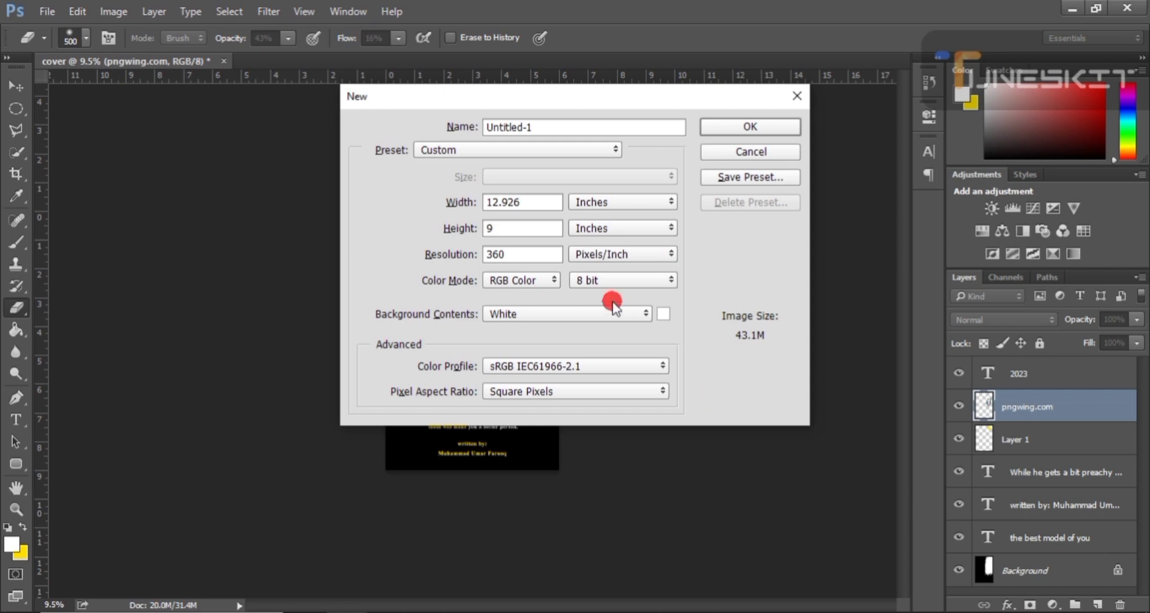
key("ctrl+v")
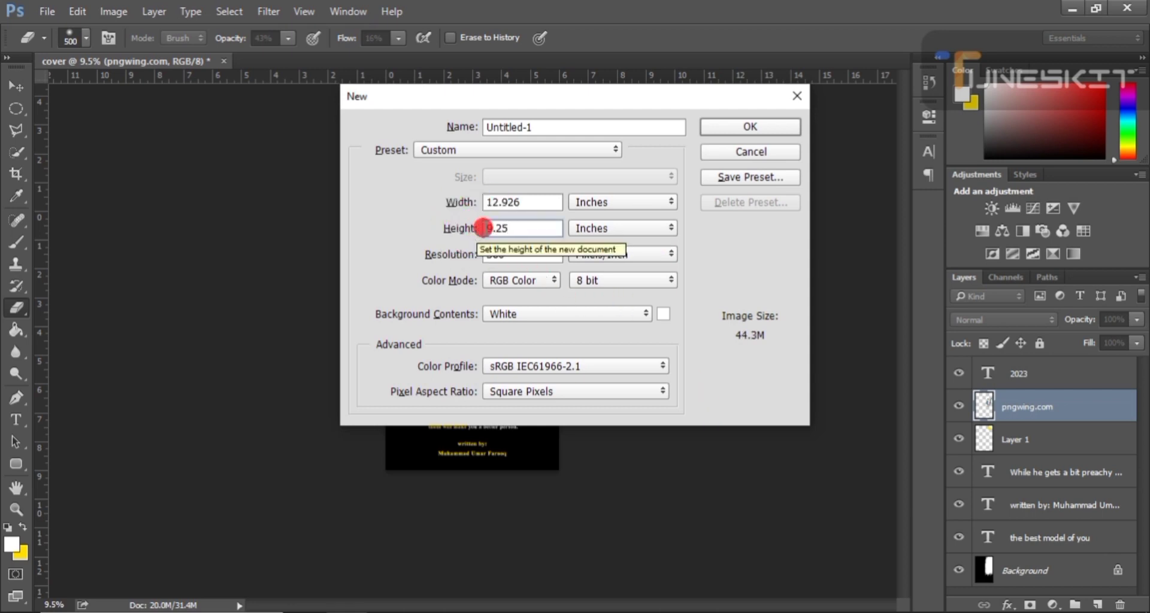
left_click(777, 126)
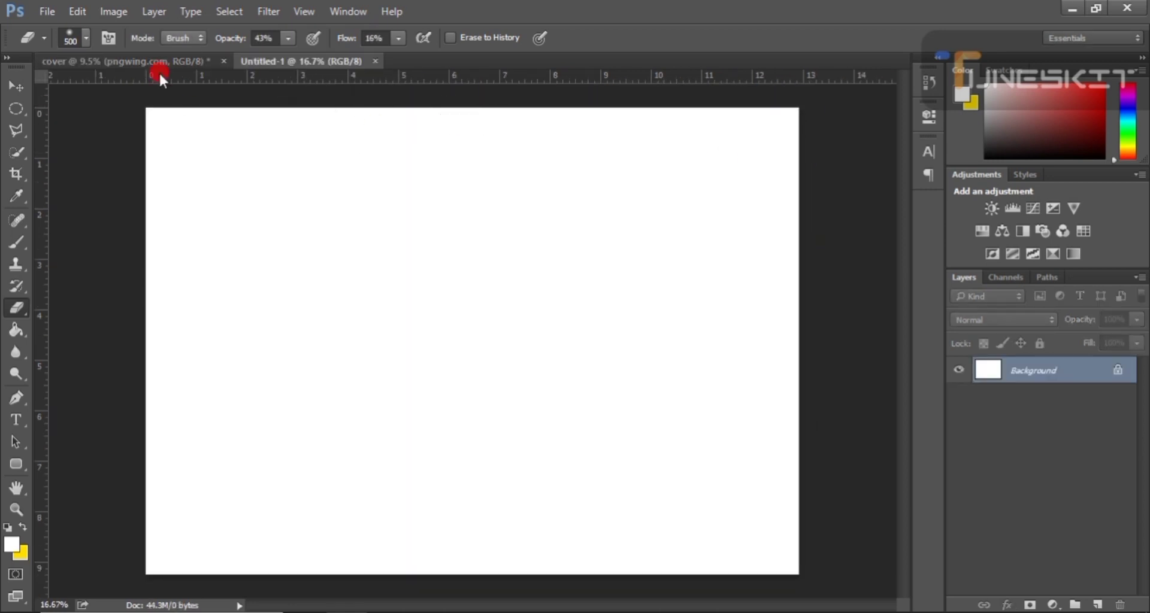
In File Explorer's Downloads folder, extract the PAPERBACK_6.000x9.000_300_BW_WHITE_en_US archive to its own folder.
left_click(47, 11)
left_click(174, 336)
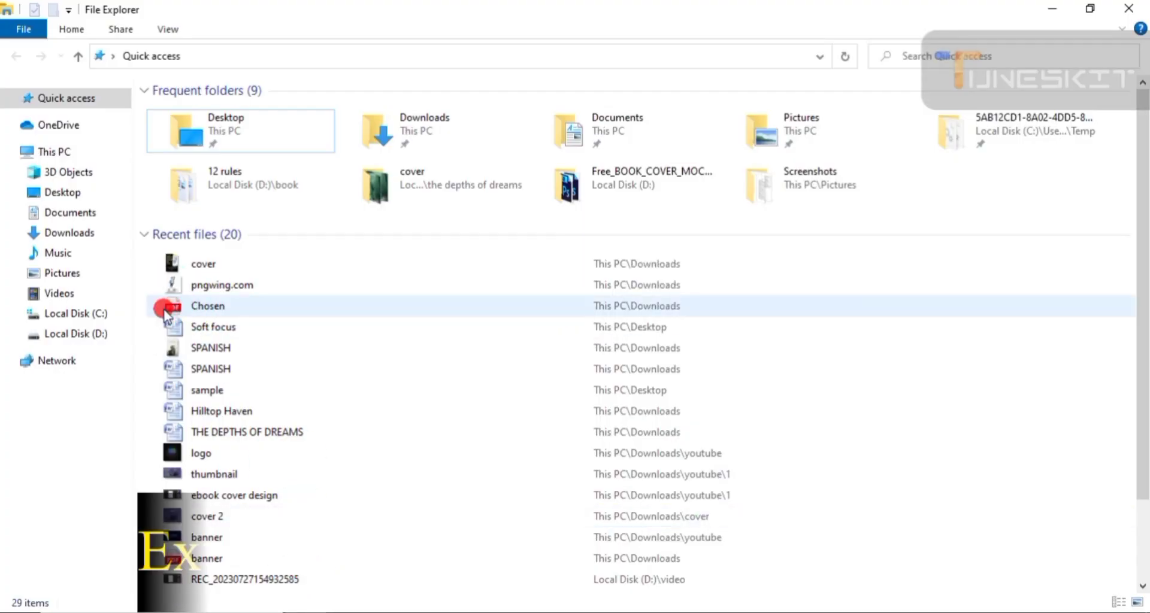
left_click(100, 233)
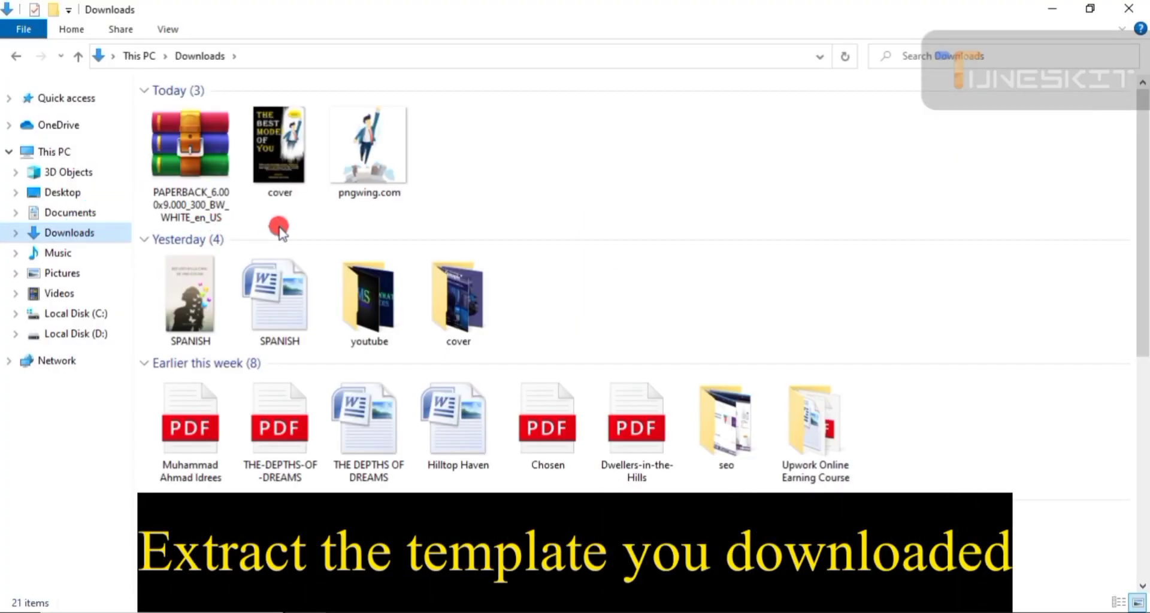
left_click(227, 123)
right_click(227, 120)
left_click(256, 157)
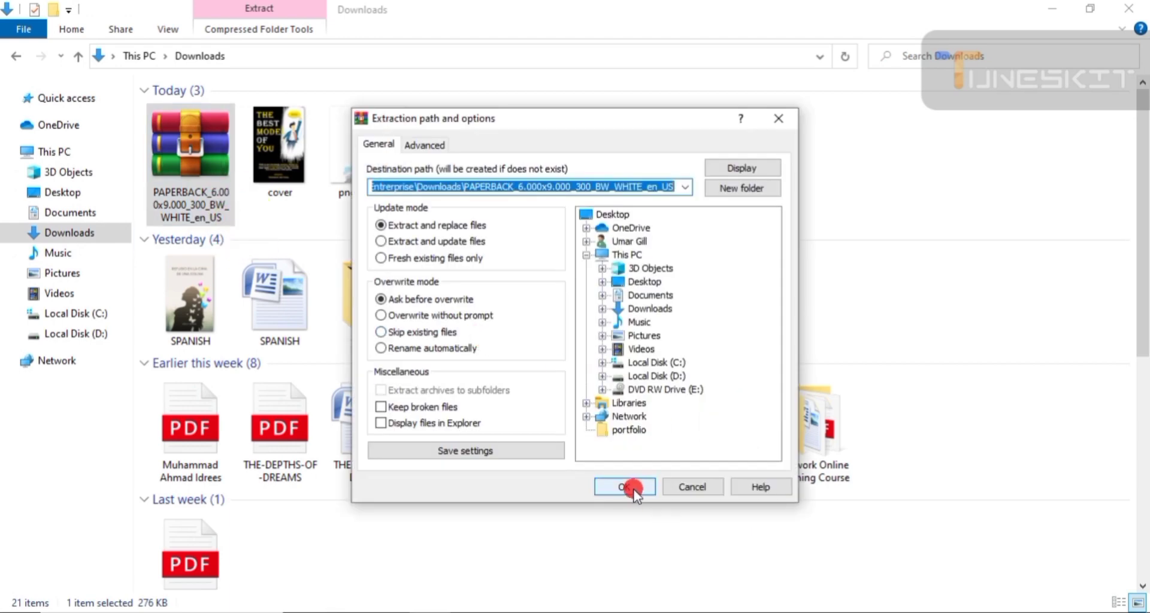
left_click(629, 486)
Place the extracted PAPERBACK_6.000x9.000_300_BW_WHITE_en_US template into the new Photoshop document, filling the canvas.
double_click(458, 157)
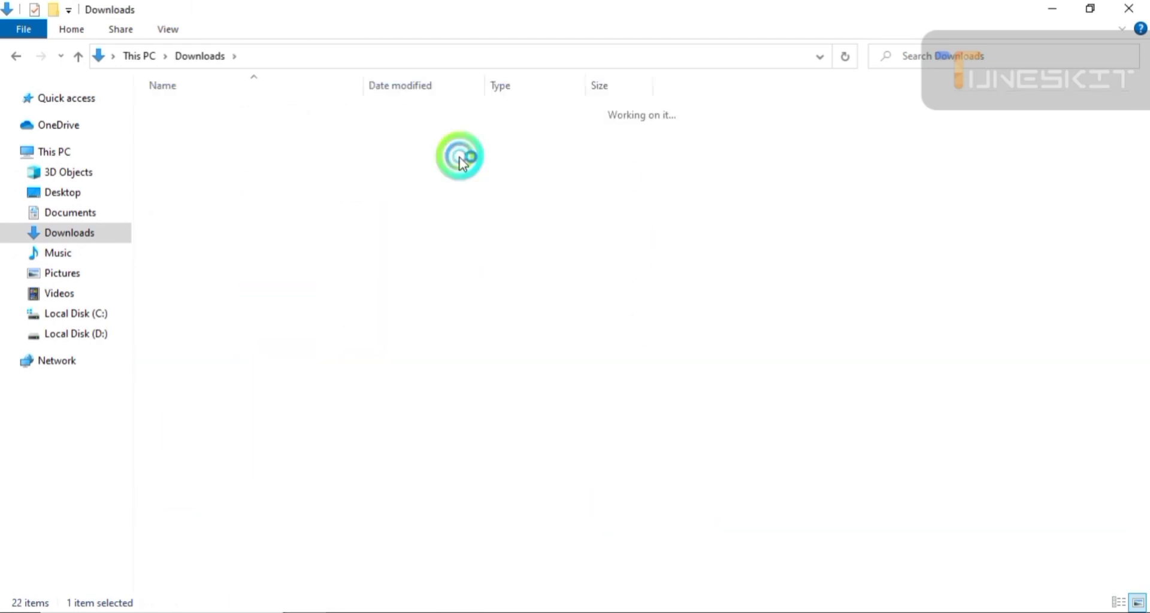
left_click_drag(239, 125, 413, 354)
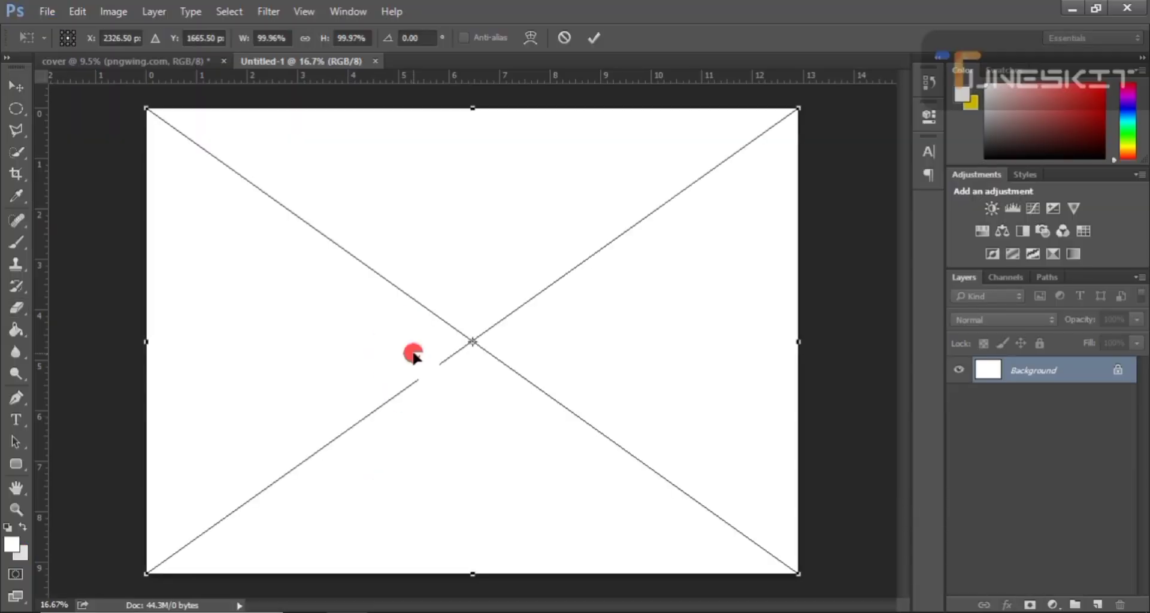
double_click(643, 339)
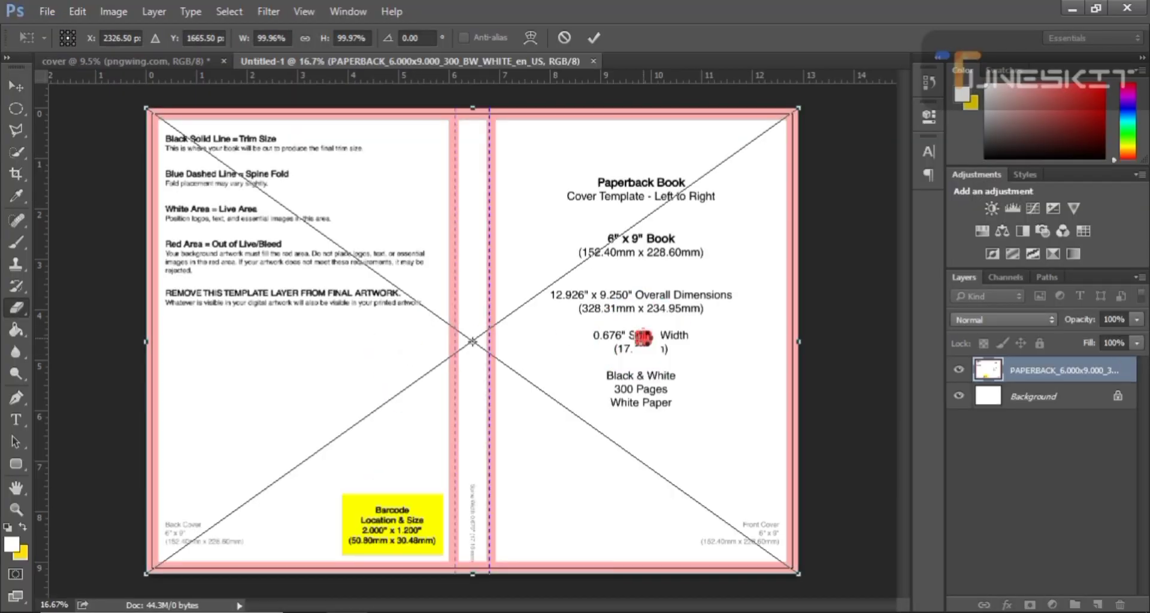
Merge the visible layers of the cover document and copy the artwork onto the template's front cover area.
left_click(196, 62)
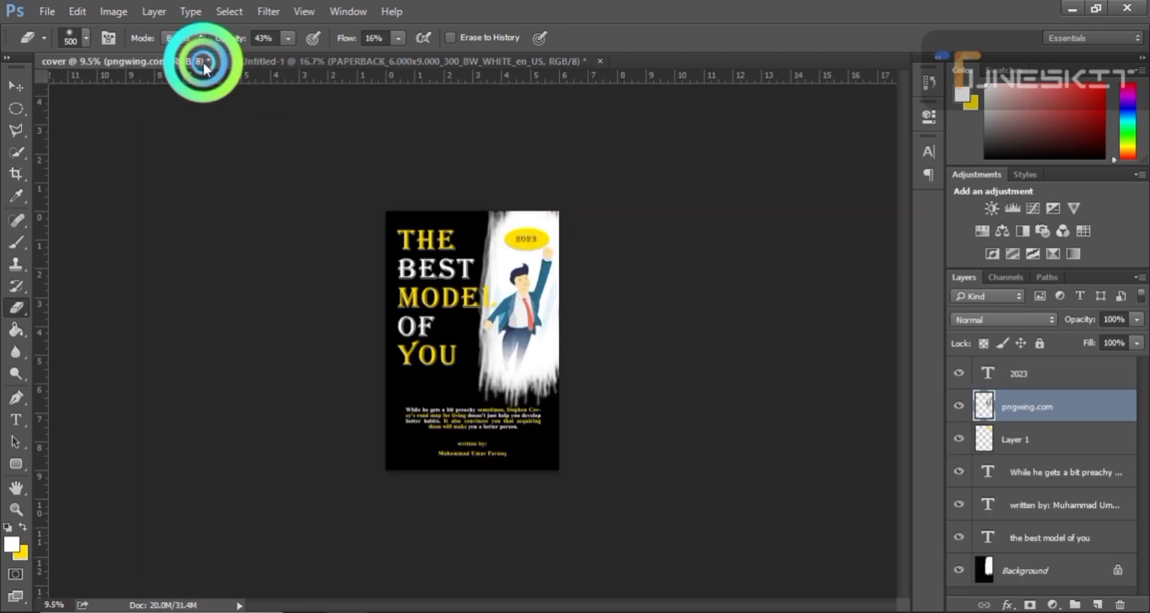
key("ctrl+shift+e")
left_click_drag(448, 226, 598, 309)
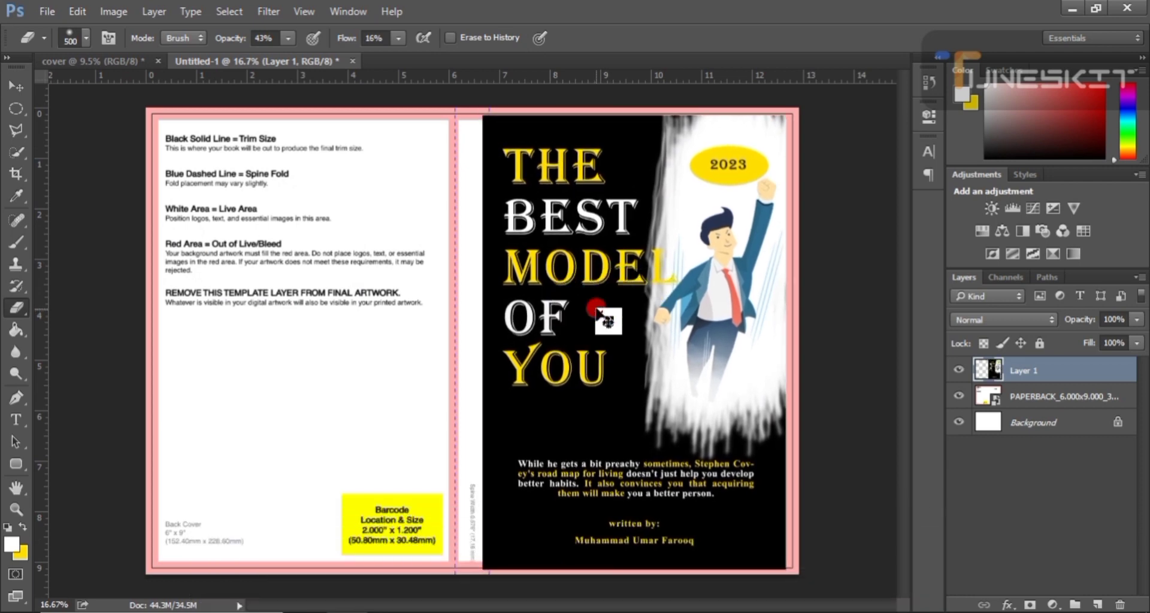
Stretch the front cover artwork to about 101.81% width and 102.75% height, covering the template's front area out to the bleed edges.
key("ctrl+t")
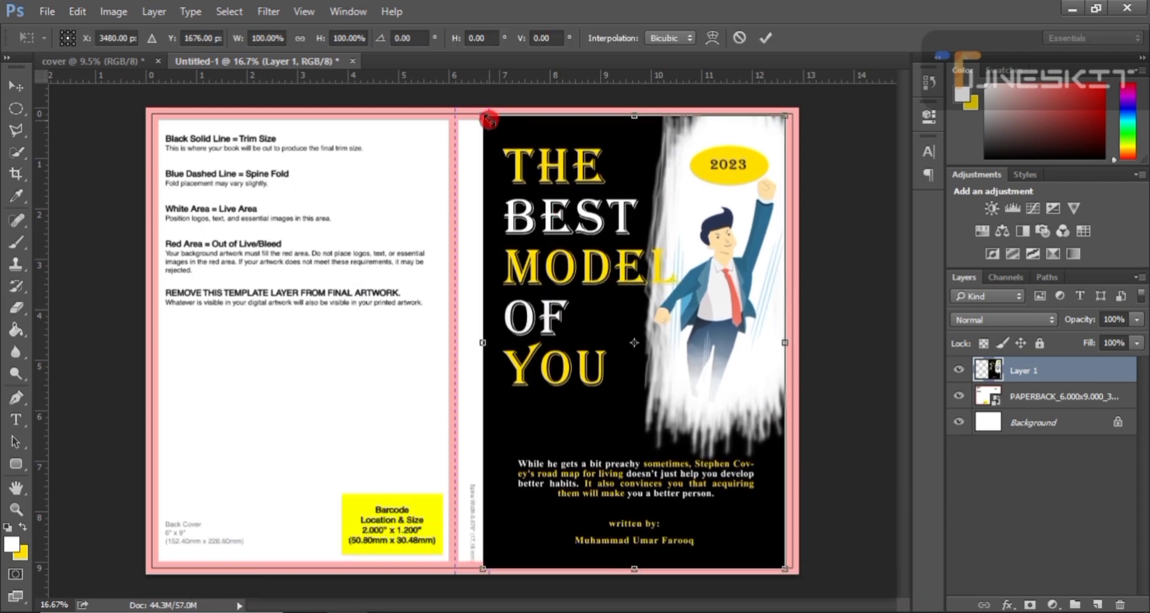
left_click_drag(489, 117, 494, 115)
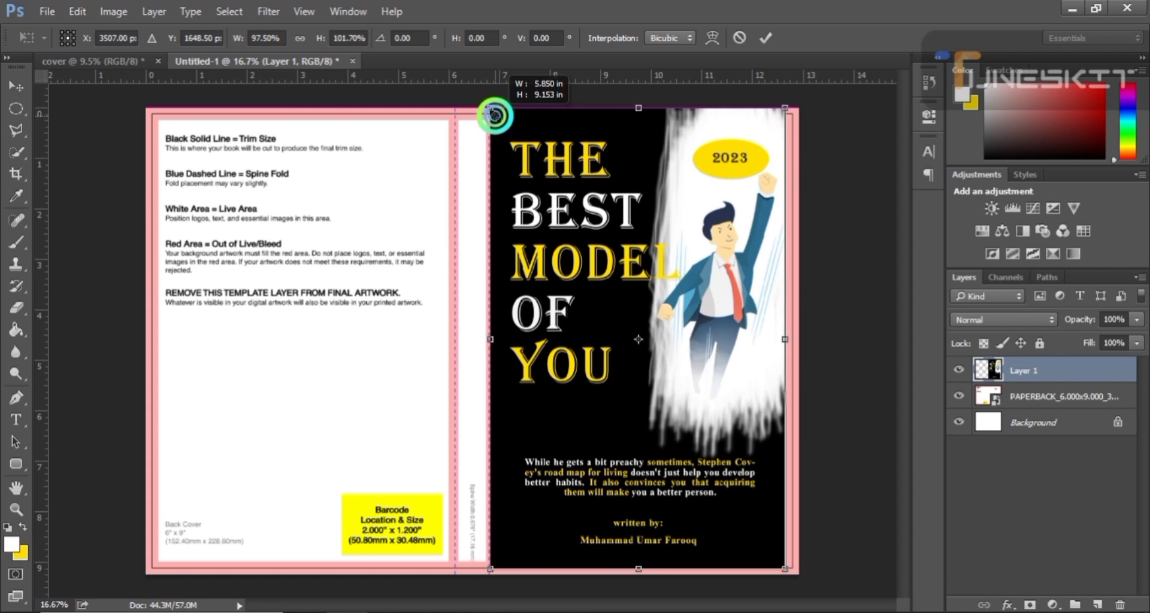
left_click_drag(786, 339, 799, 344)
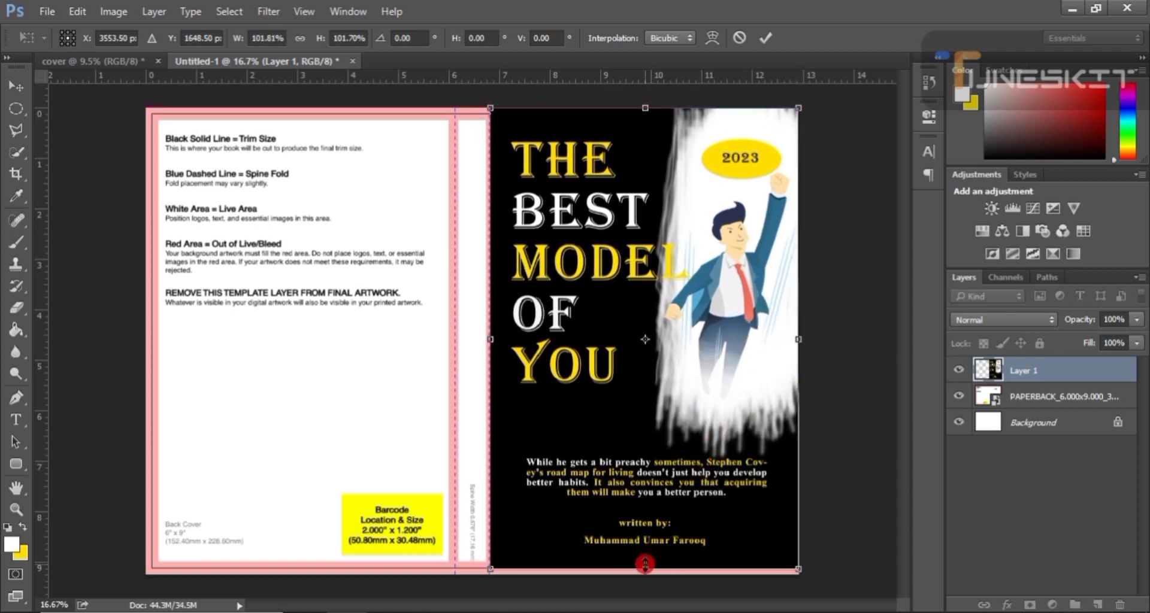
left_click_drag(645, 563, 645, 568)
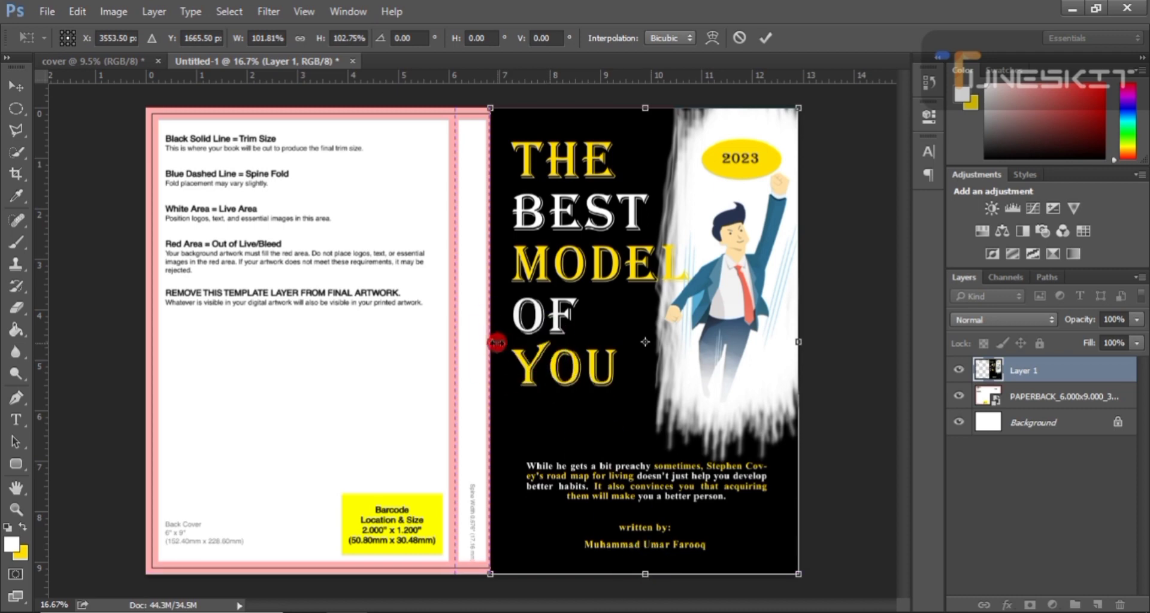
left_click_drag(497, 342, 495, 340)
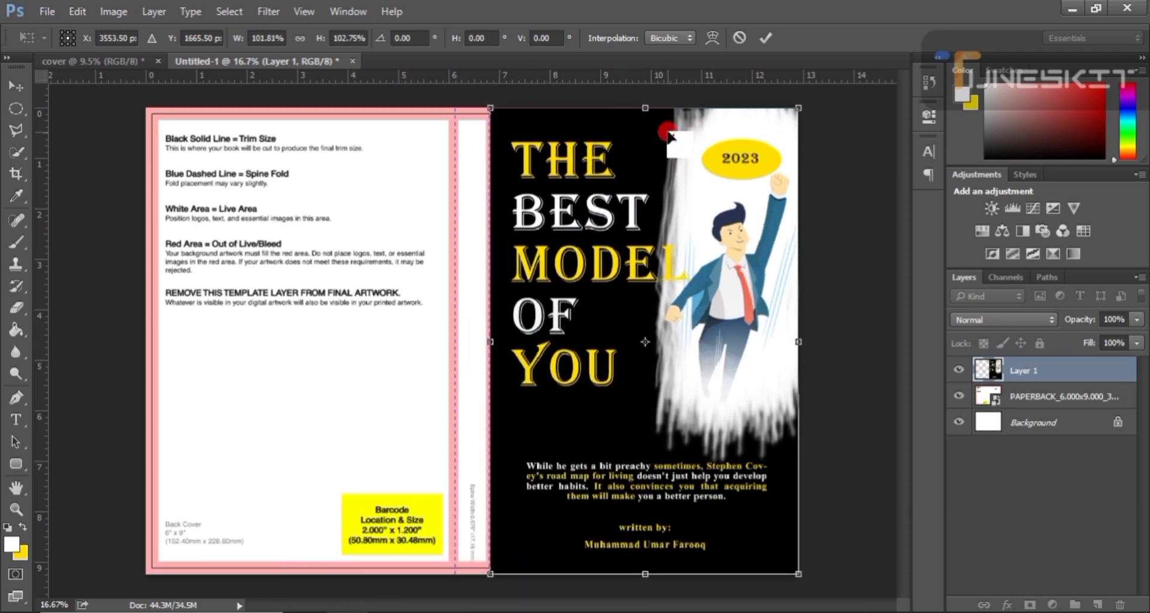
left_click_drag(647, 107, 647, 106)
double_click(709, 195)
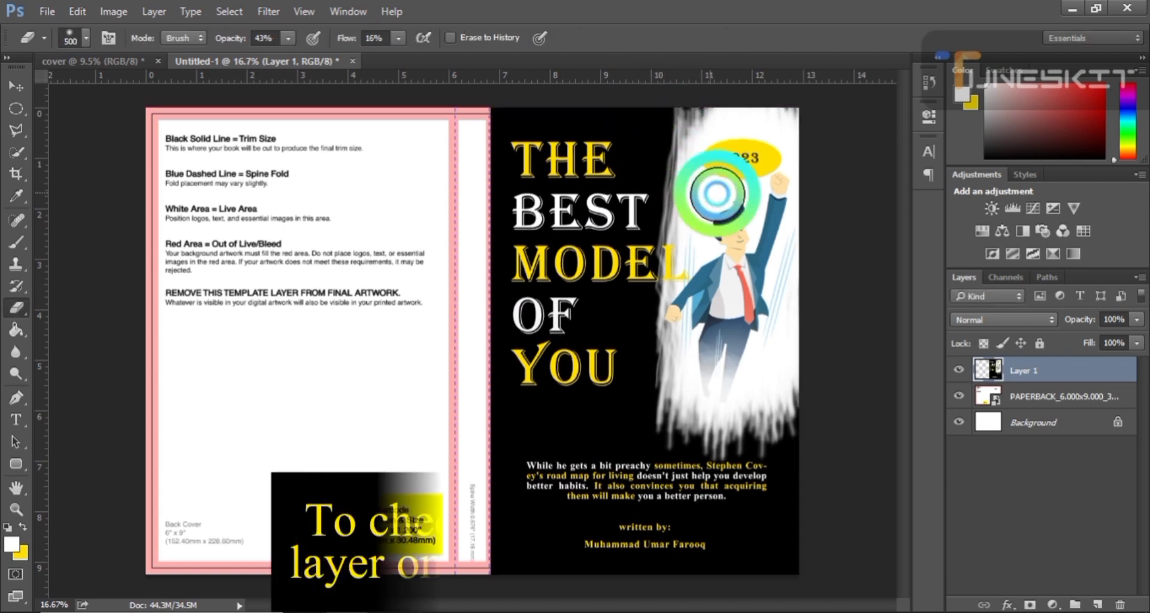
Move the PAPERBACK template layer above the cover artwork and lower its fill to 52%.
mouse_move(1057, 396)
left_mouse_down()
mouse_move(1059, 354)
mouse_move(1055, 385)
mouse_move(1058, 371)
left_mouse_up()
left_click(1137, 343)
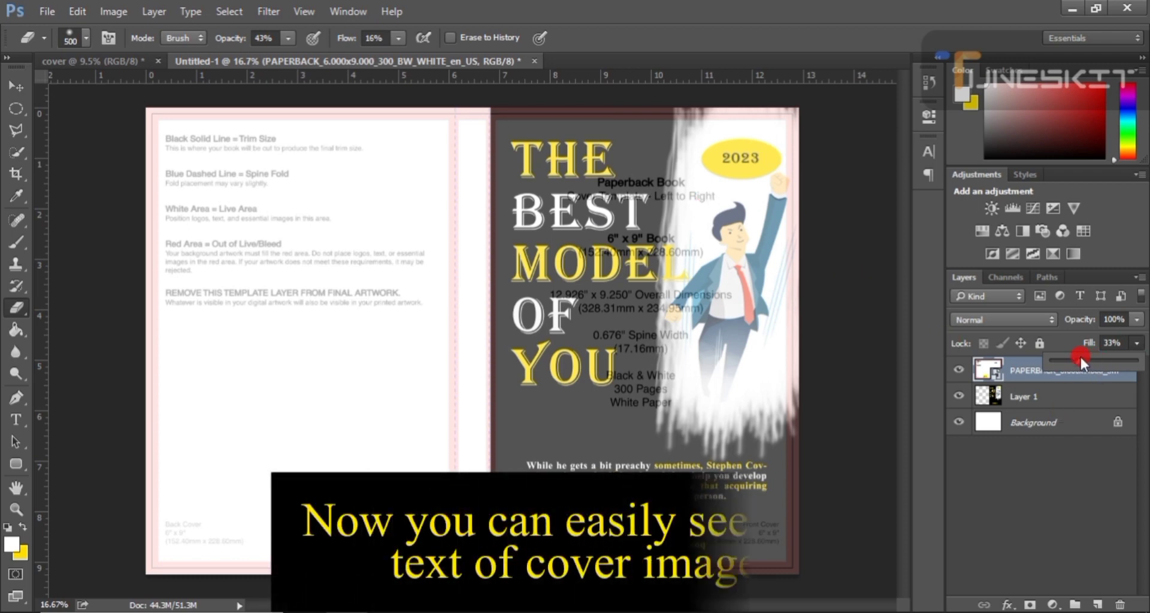
mouse_move(1079, 361)
left_mouse_down()
mouse_move(1066, 362)
mouse_move(1094, 360)
left_mouse_up()
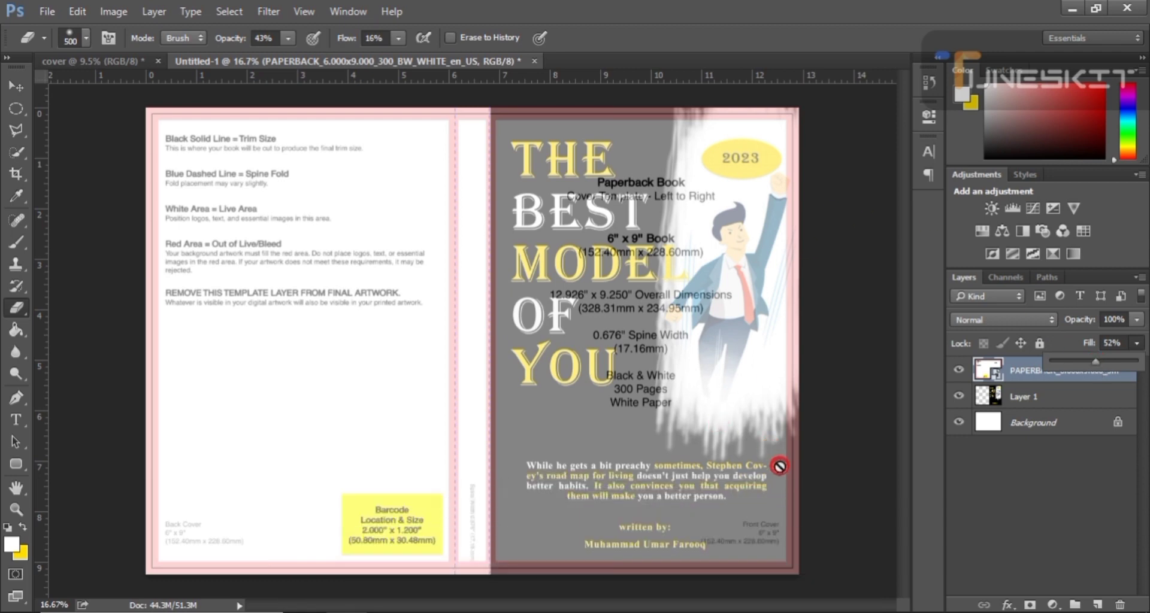
Widen the front cover artwork on Layer 1 to about 102.73%, extending it slightly over the spine while reaching the outer bleed edge.
left_click(1025, 397)
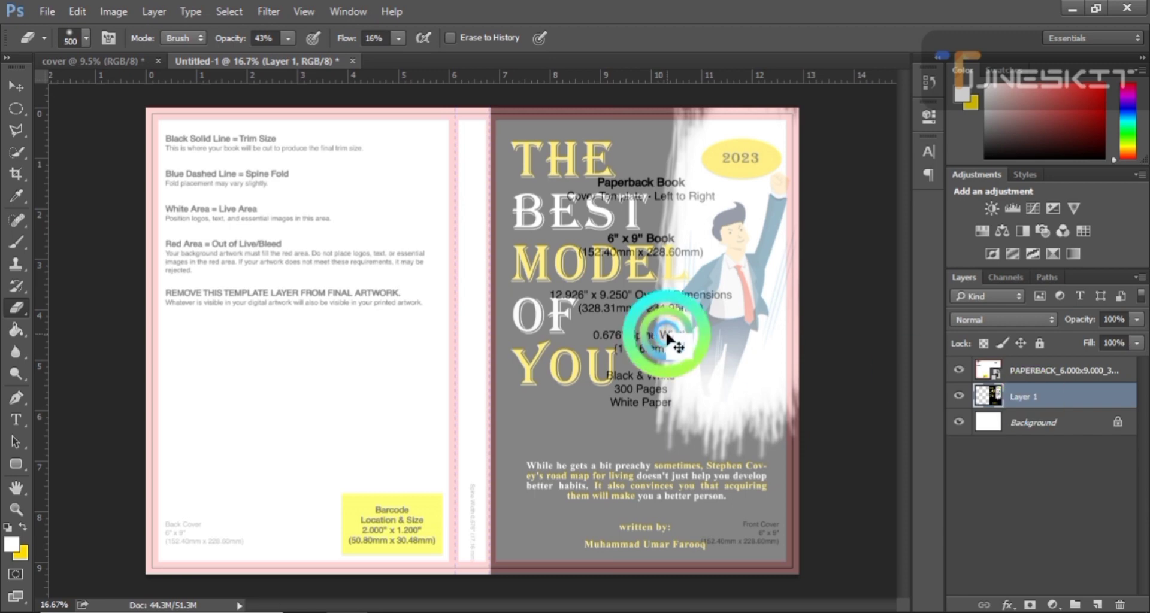
key("ctrl+t")
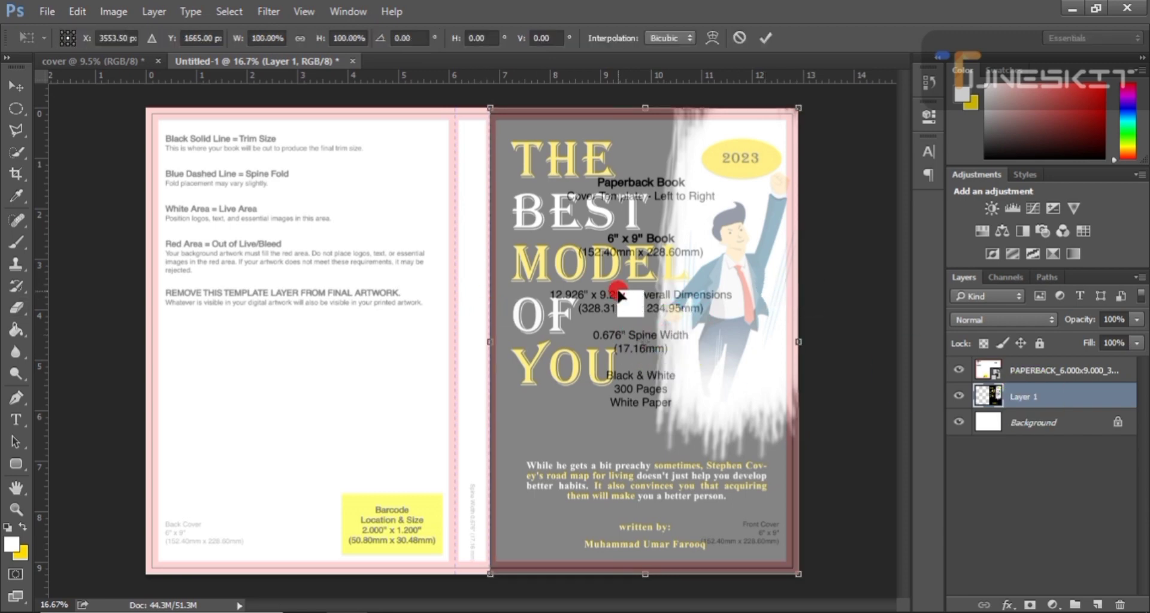
left_click_drag(636, 323, 628, 324)
left_click(785, 336)
left_click_drag(785, 335, 803, 338)
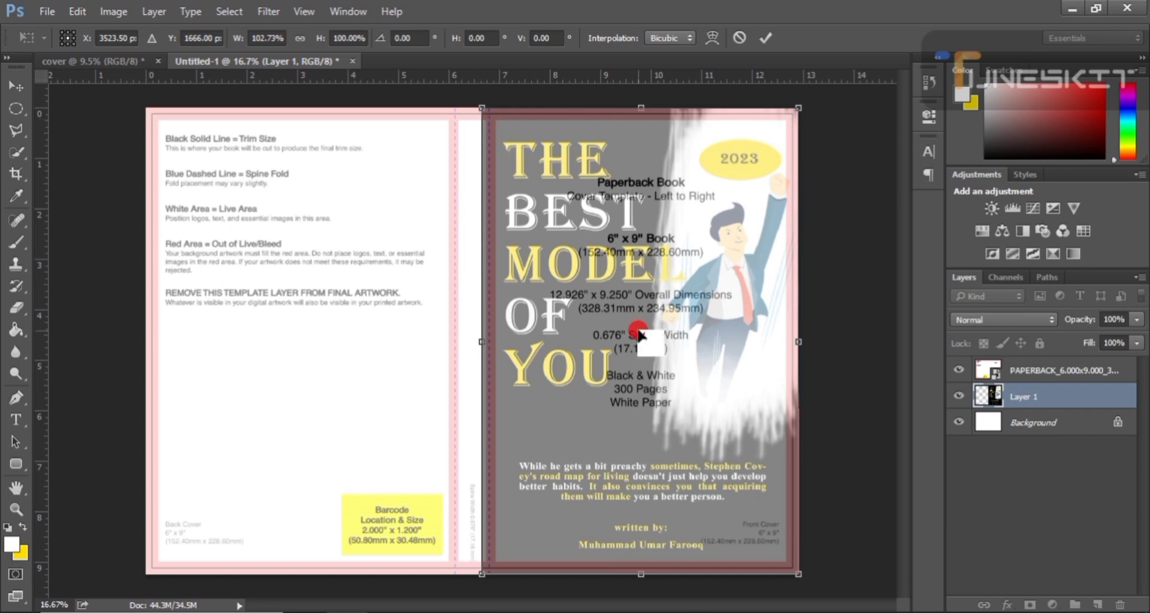
key("e")
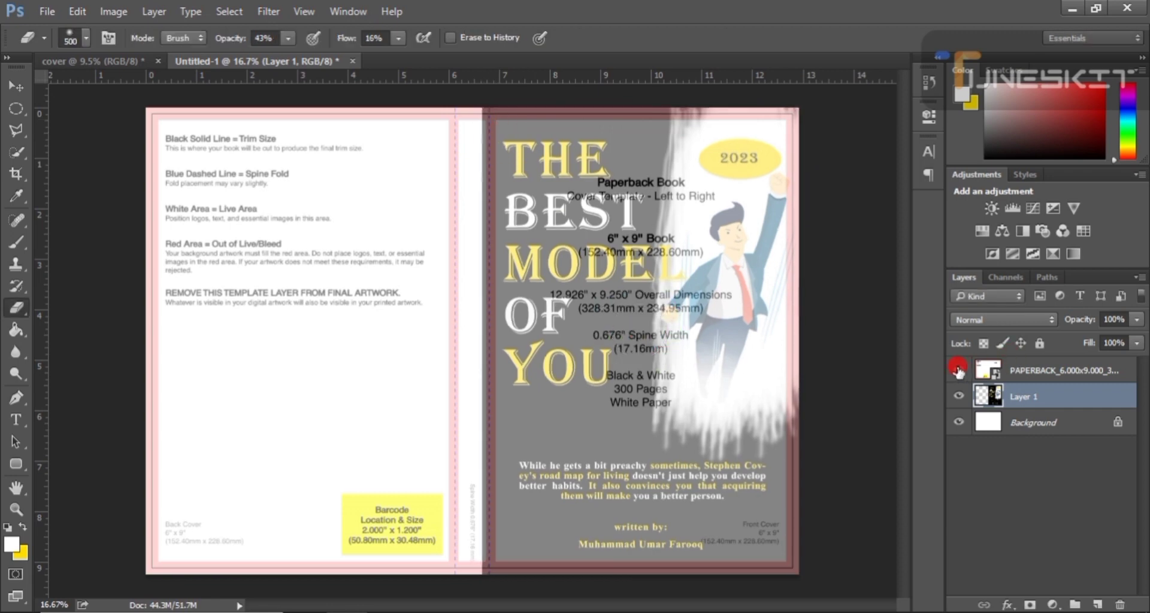
Hide the template layer and fill the Background layer with black (000000).
left_click(958, 370)
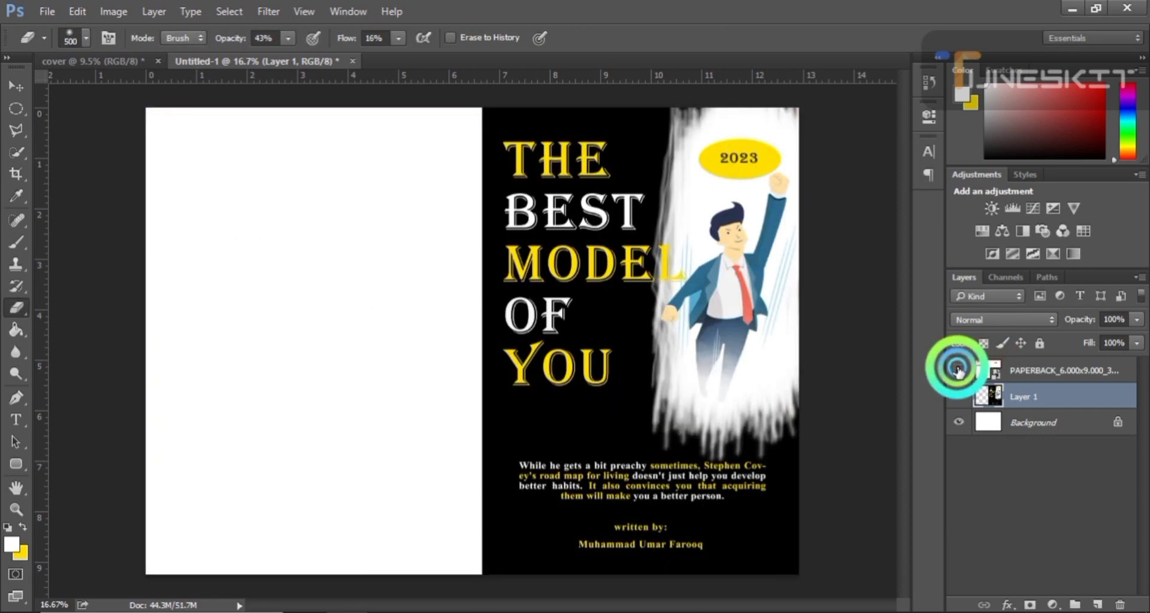
left_click(1029, 421)
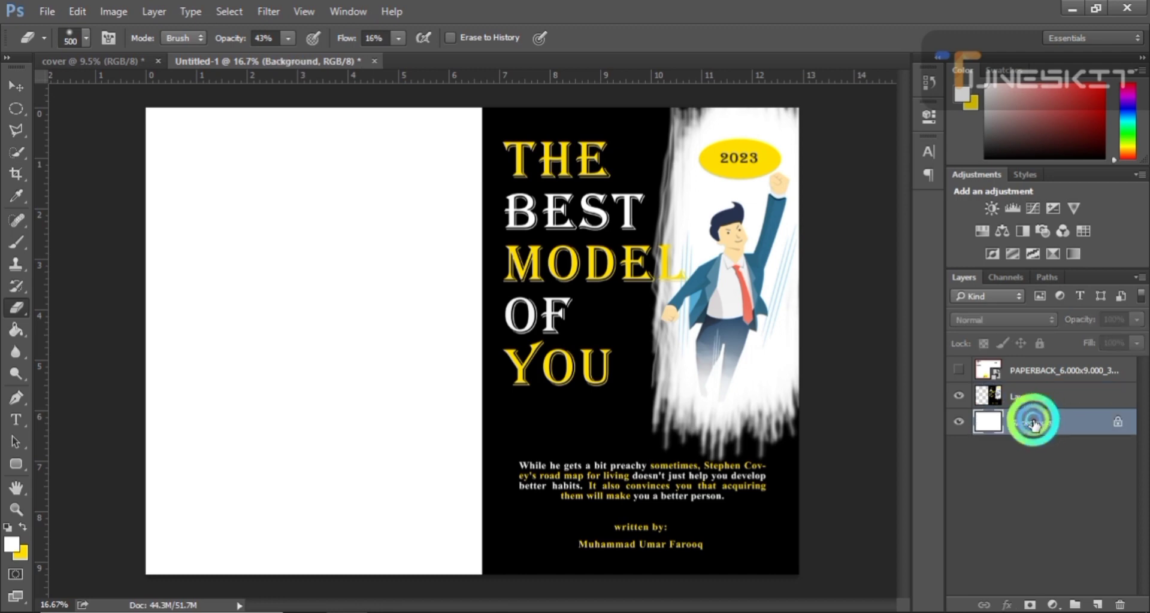
left_click(20, 557)
left_click_drag(431, 349, 318, 378)
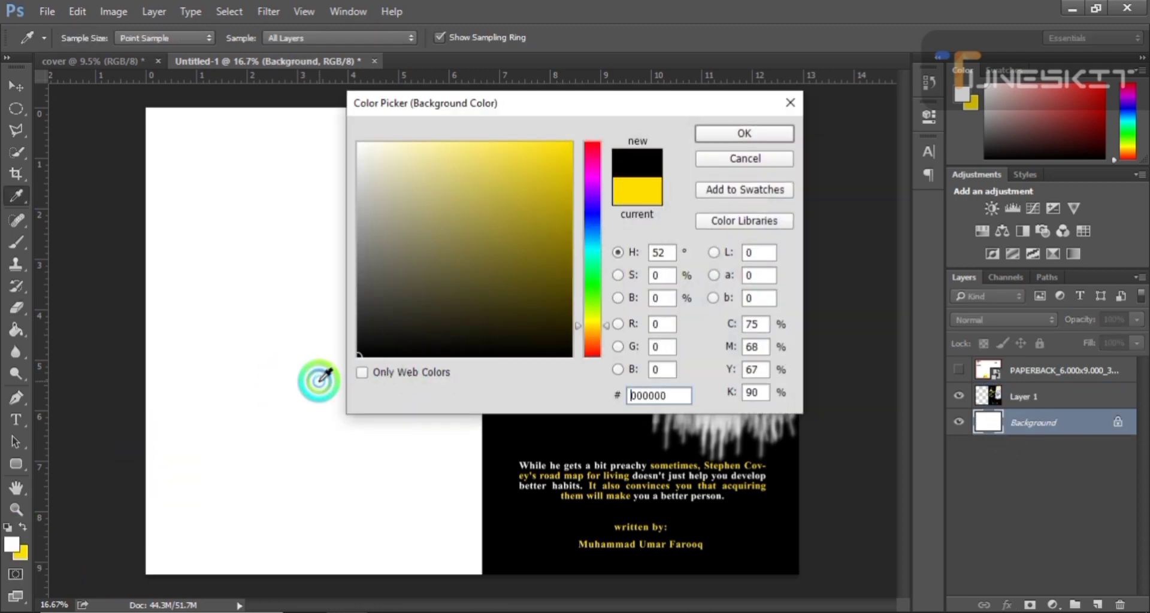
left_click(740, 129)
key("e")
key("ctrl+BackSpace")
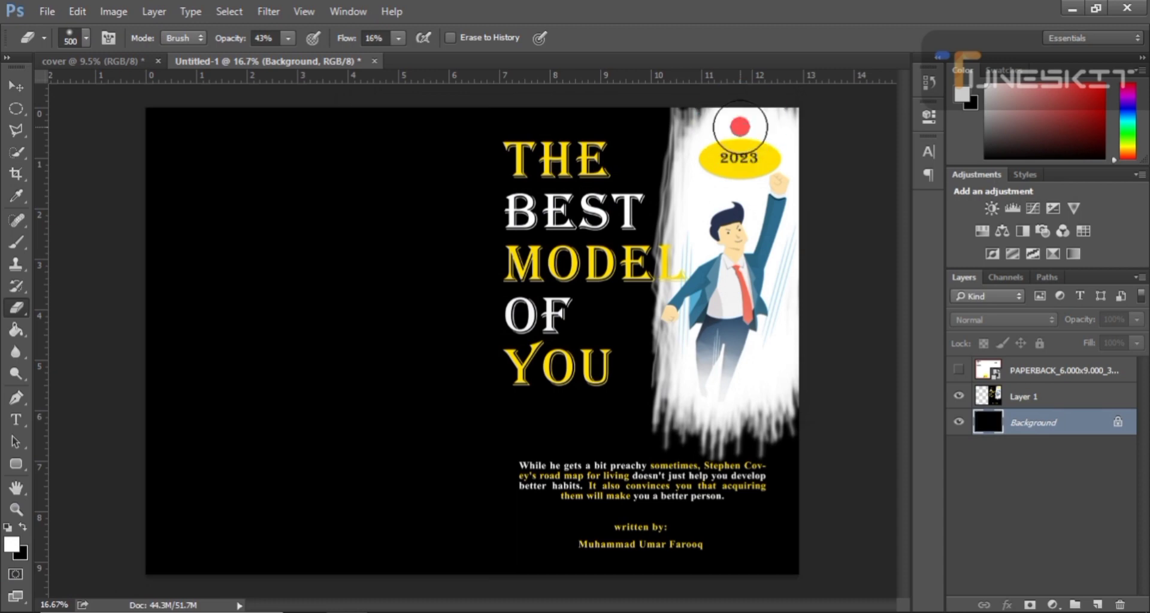
Show the template and add the text "the best model of you" in 18 pt Algerian, rotated vertically along the lower spine.
left_click(954, 362)
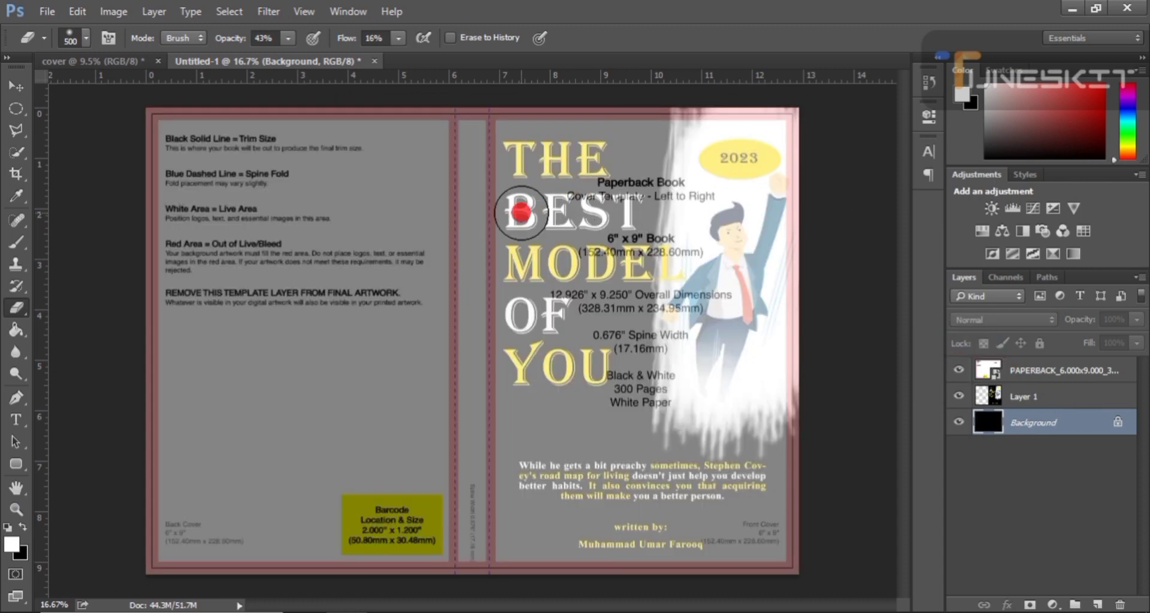
left_click(17, 419)
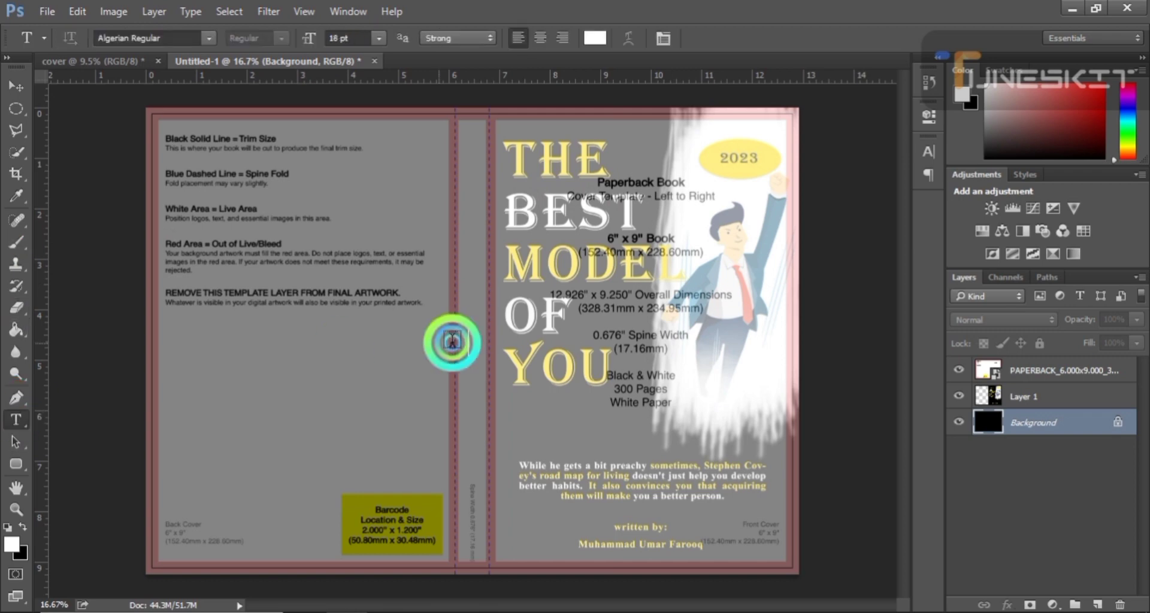
left_click_drag(455, 341, 669, 382)
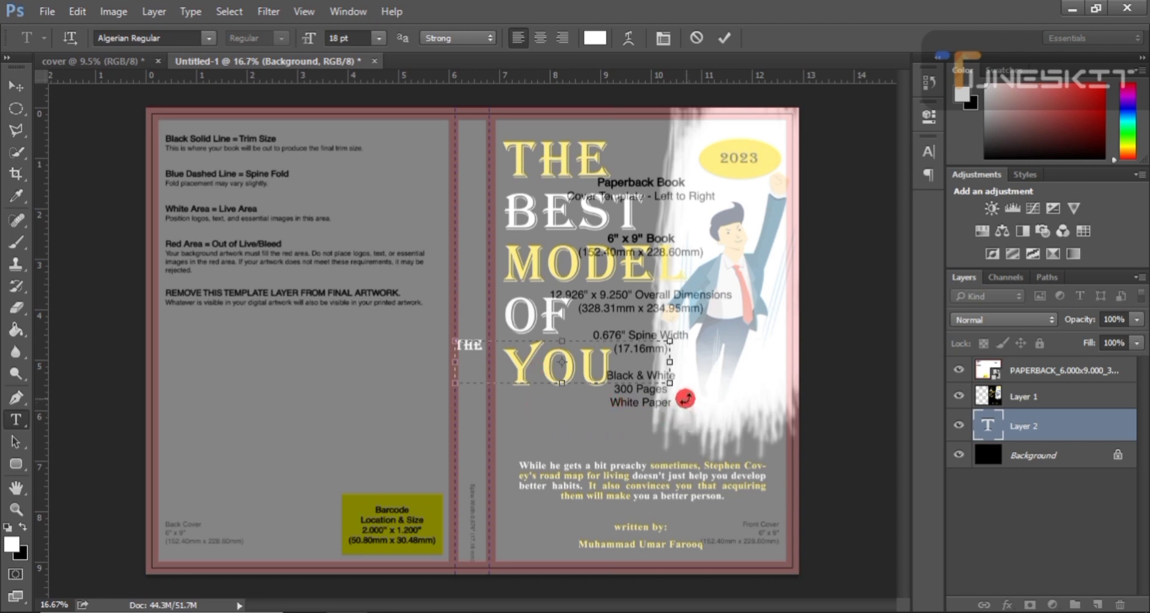
left_click_drag(726, 313, 477, 338)
left_click(1029, 428)
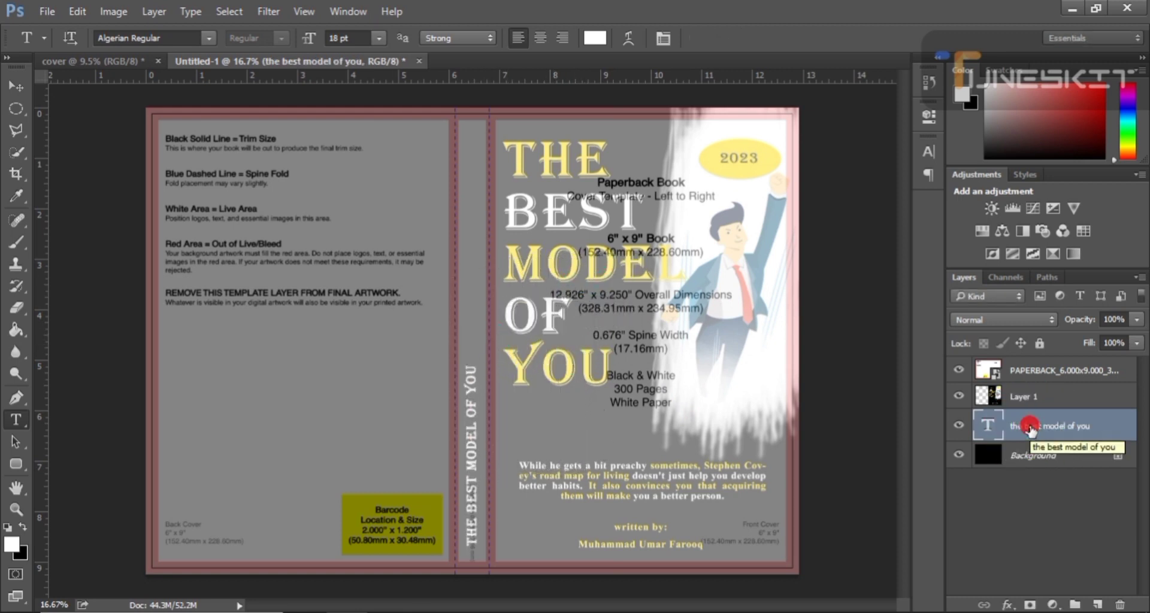
left_click_drag(456, 229, 595, 252)
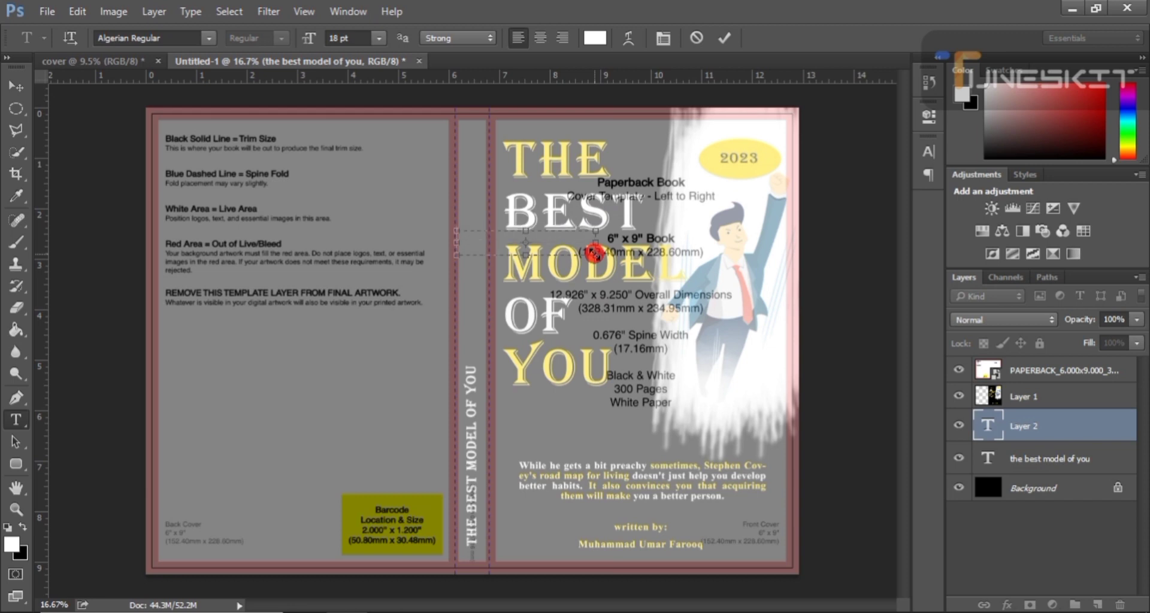
left_click(1034, 424)
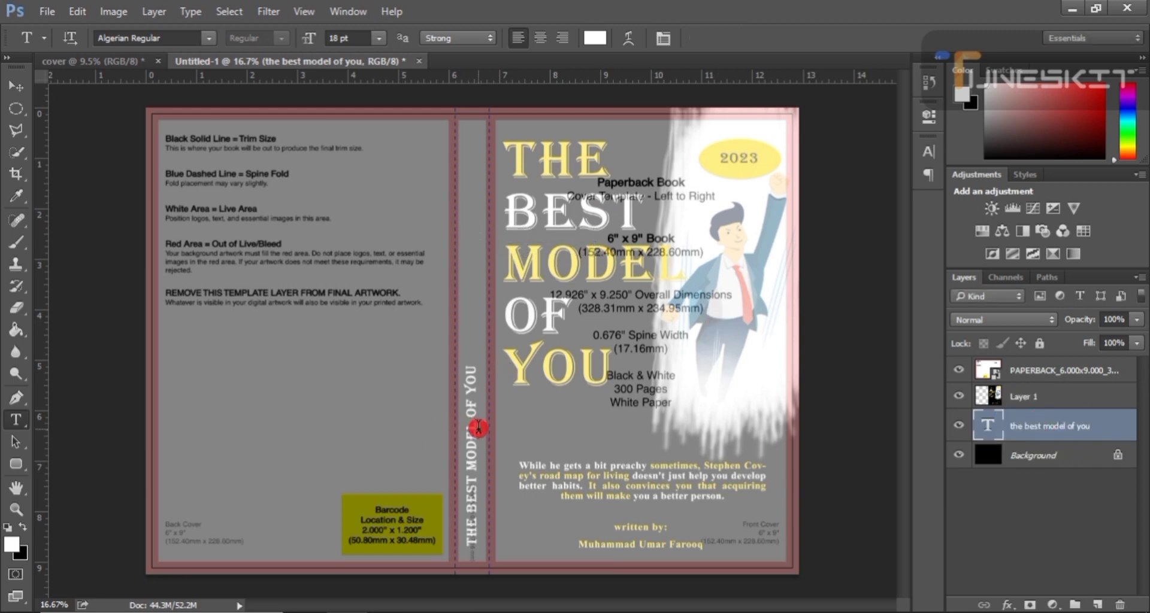
Make a full-height rectangular marquee selection over the spine, between the template's two fold lines.
left_click(1092, 395)
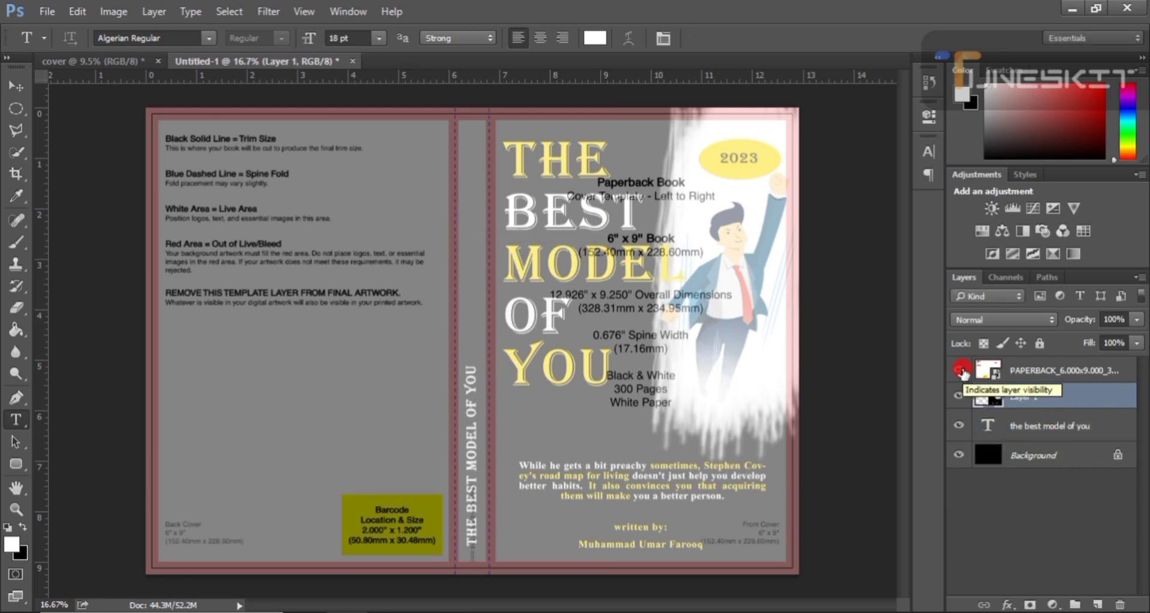
left_click(21, 104)
left_click(71, 112)
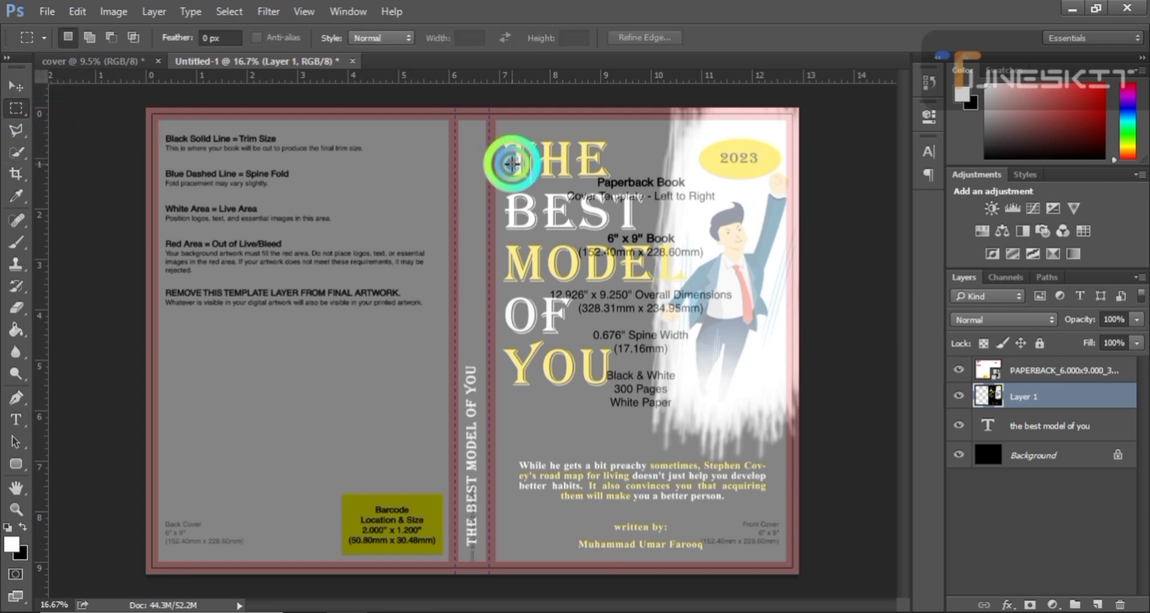
left_click_drag(454, 107, 482, 124)
left_click_drag(490, 202, 494, 573)
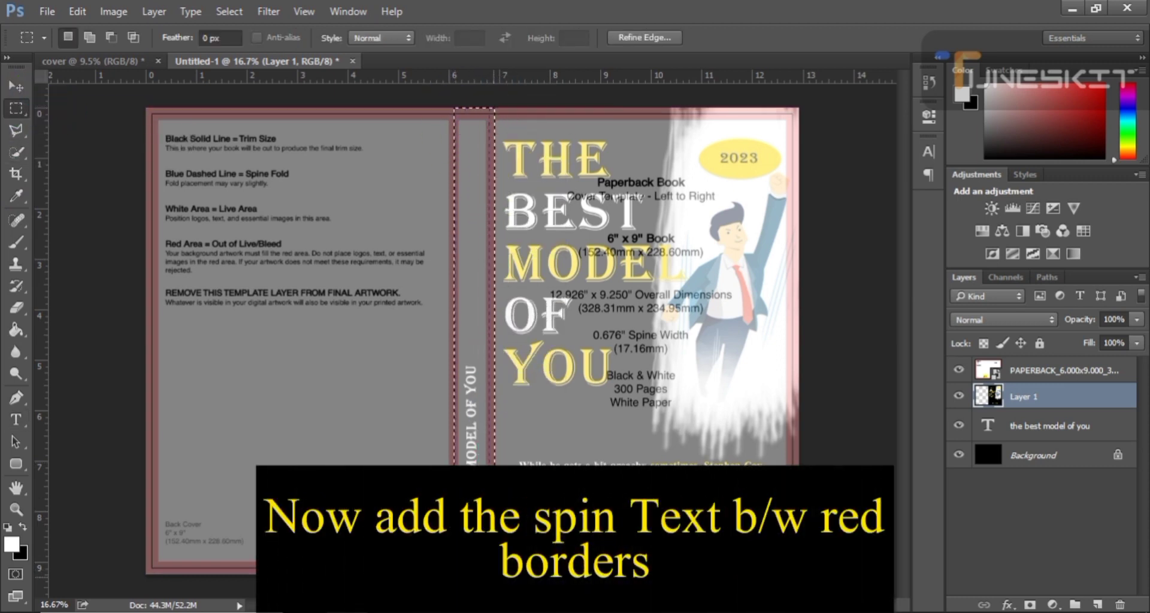
Set the background color to the title's yellow (ffde00), hide the template and fill the spine selection on the Background layer.
left_click(1106, 467)
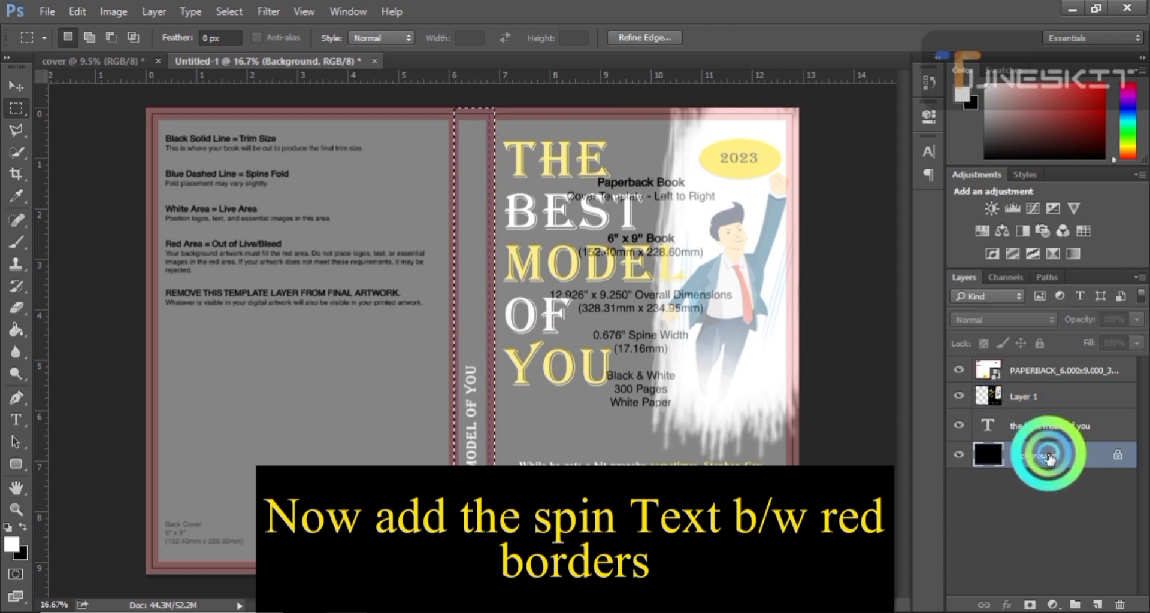
left_click(25, 552)
left_click(531, 162)
left_click(728, 129)
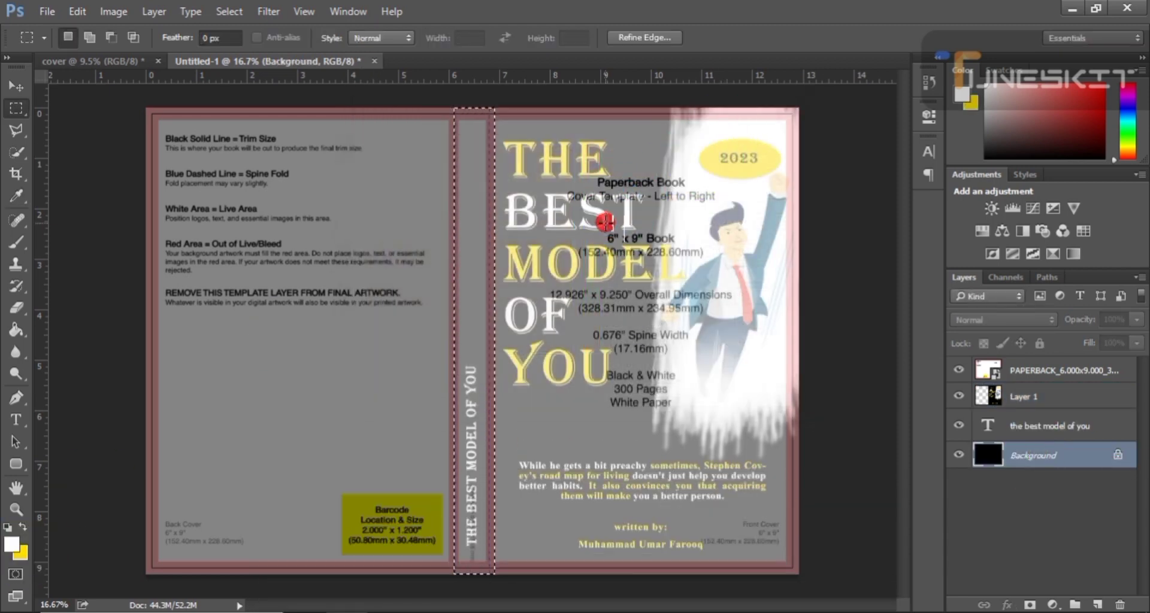
left_click(959, 371)
left_click(21, 552)
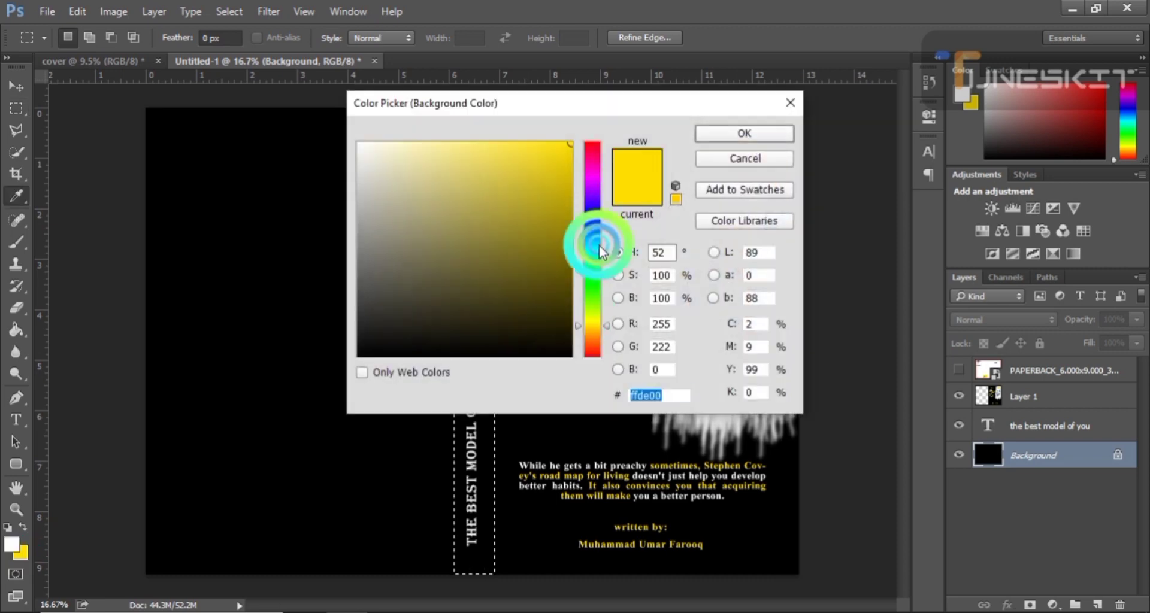
left_click_drag(586, 180, 536, 269)
left_click(588, 159)
left_click(639, 277)
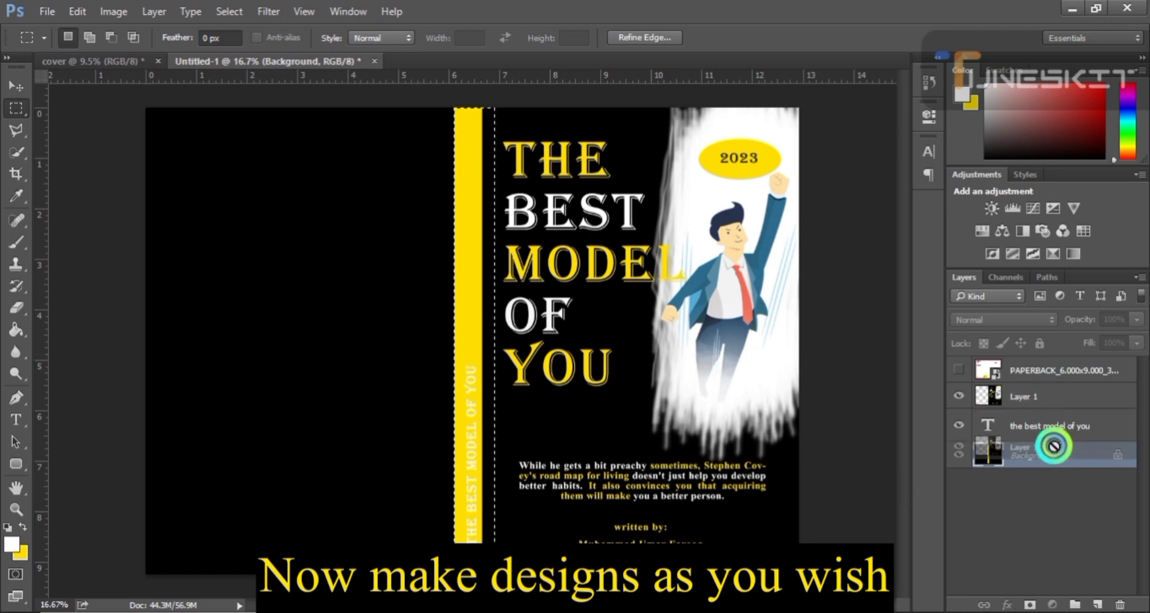
Unlock the Background layer and move it above the spine text layer.
left_click(1124, 457)
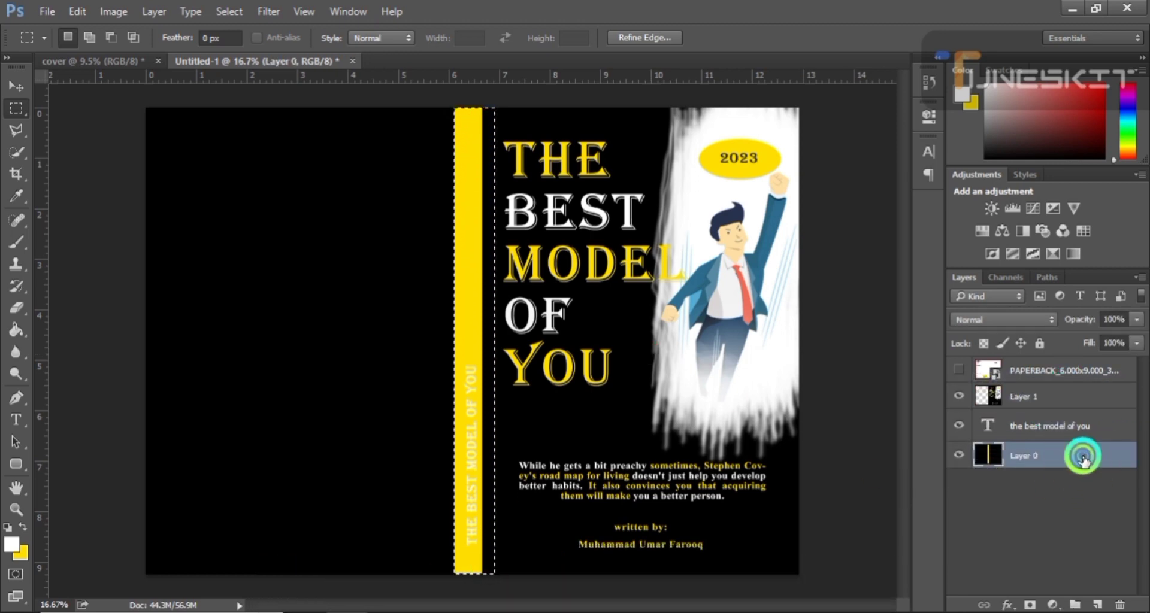
left_click_drag(1076, 457, 1055, 385)
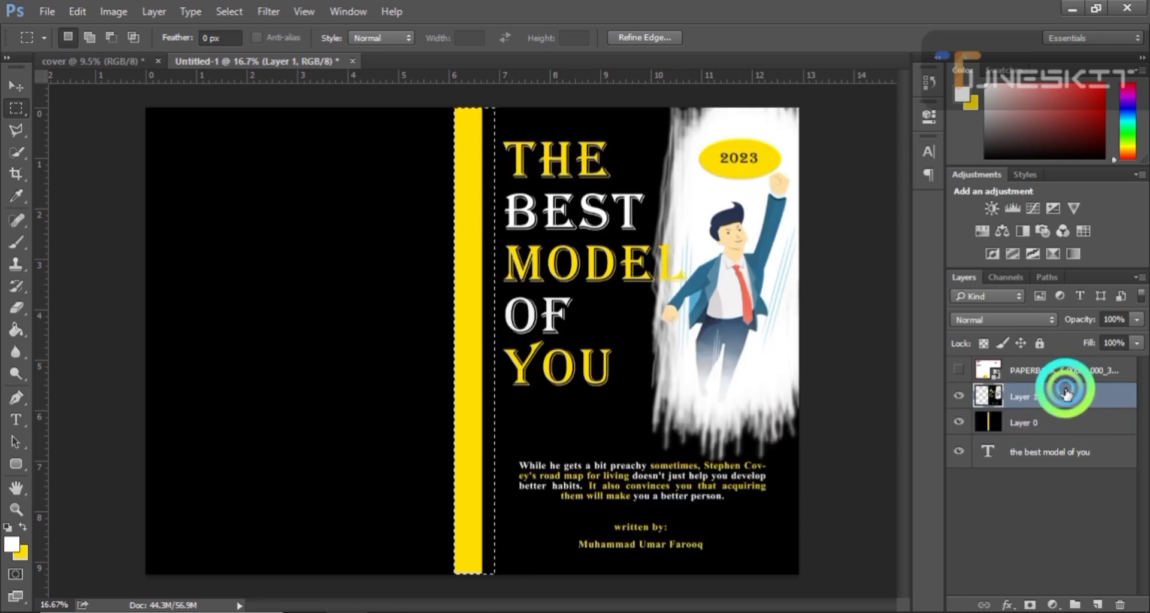
left_click(1046, 427)
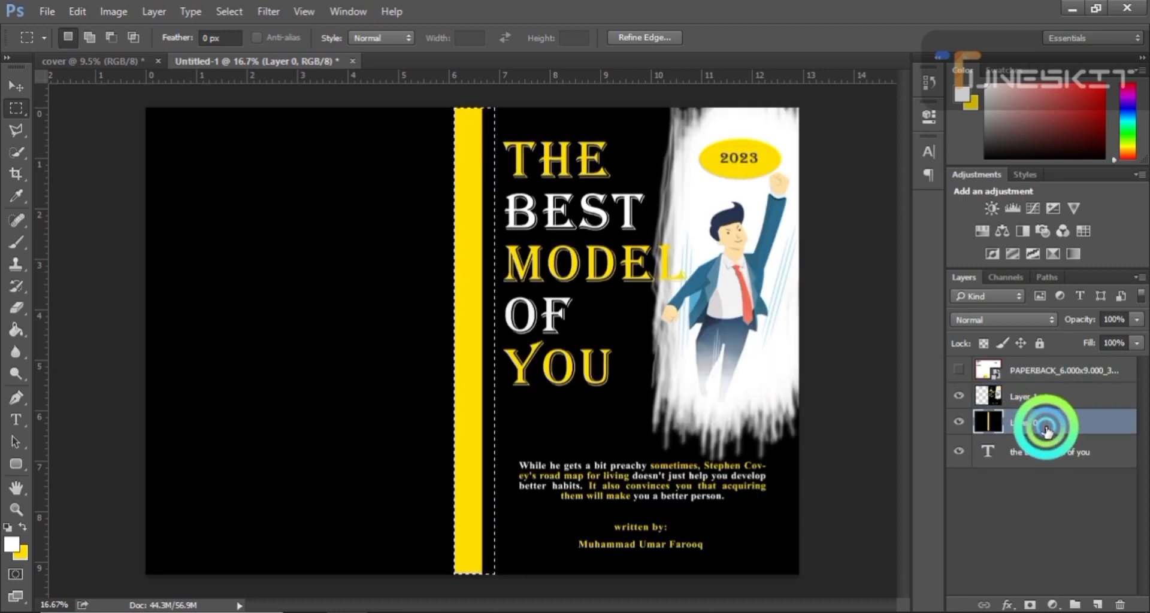
Fill the spine selection on Layer 1 with the yellow background color and move the spine text layer to the top of the layer stack.
left_click(1028, 388)
key("ctrl+BackSpace")
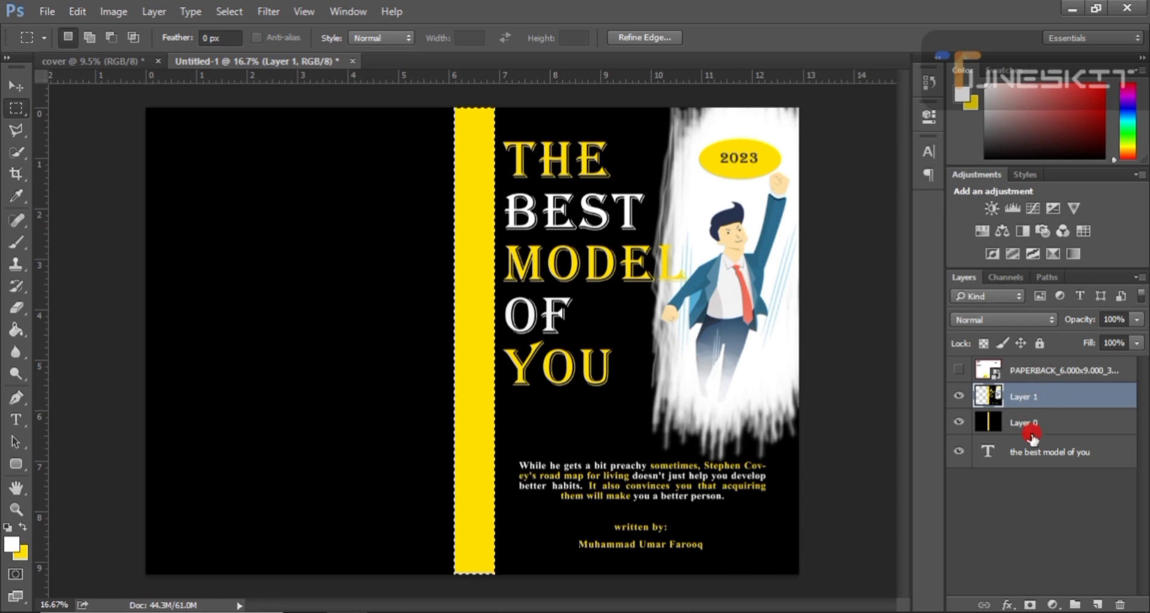
left_click_drag(1033, 450, 1040, 372)
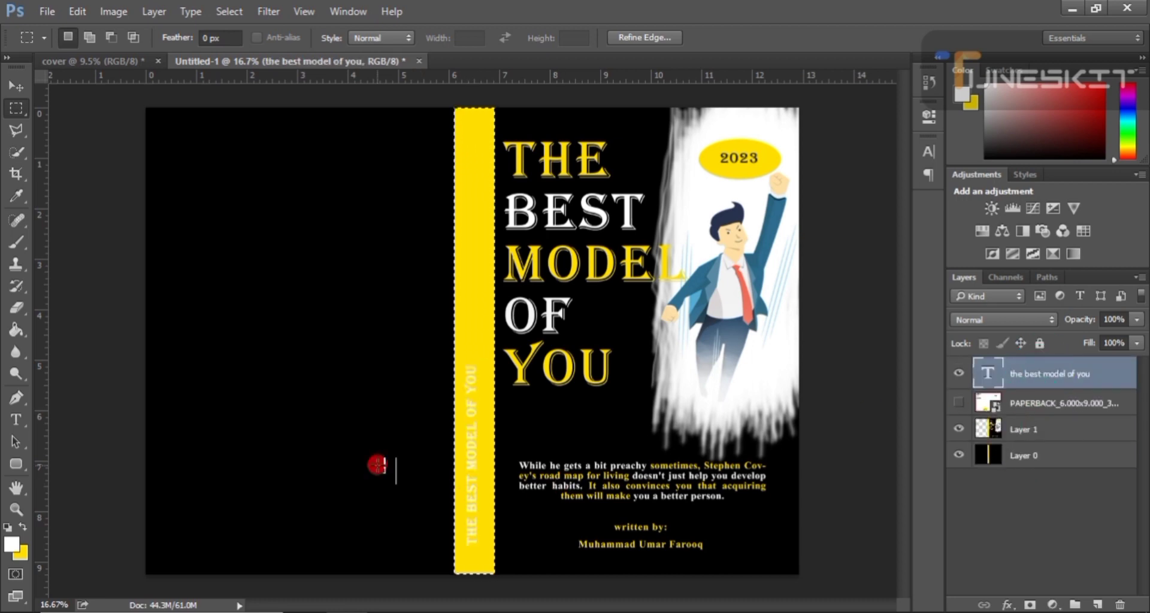
Recolor the spine title text black and set its font size to 23 pt.
left_click(15, 422)
left_click(473, 452)
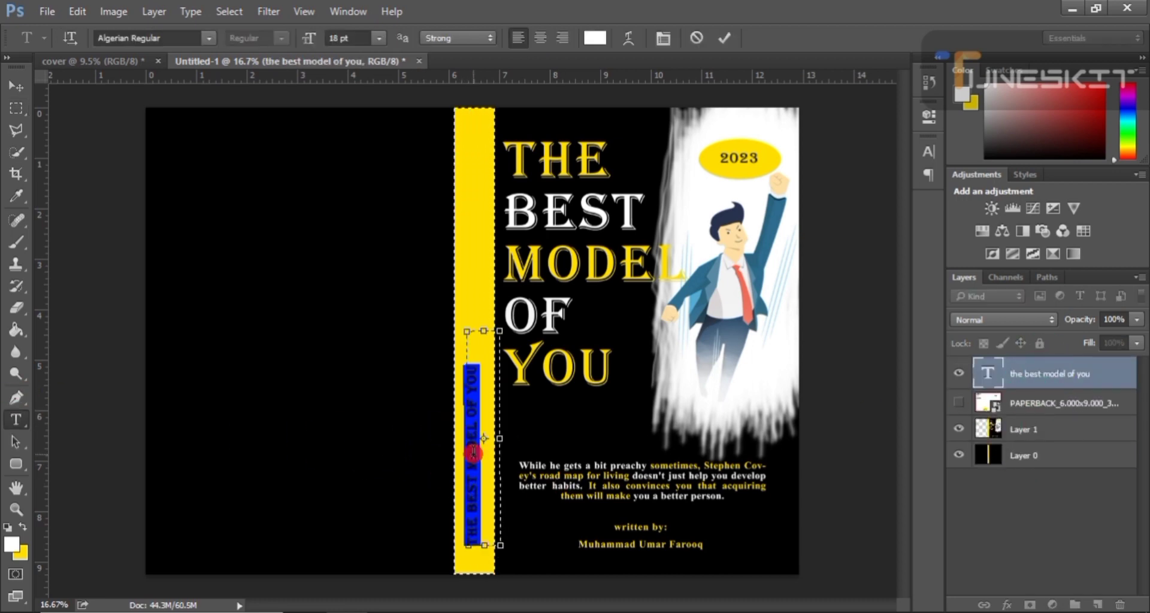
left_click(595, 37)
left_click(470, 495)
left_click(674, 268)
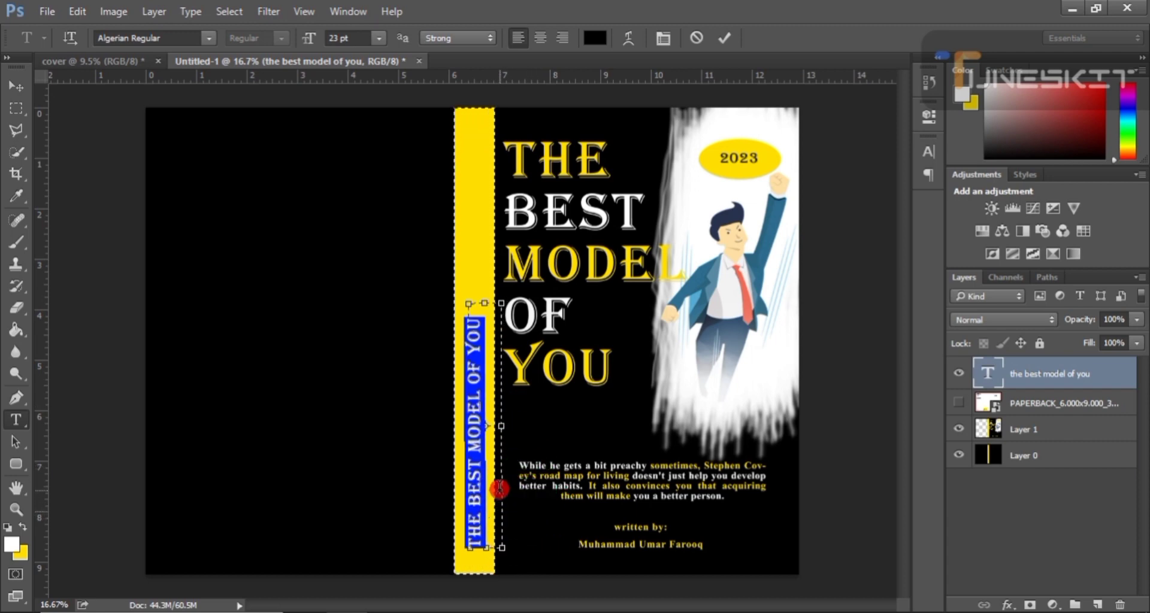
Check the spine title's placement against the KDP template overlay and toggle Layer 0's visibility, leaving the template hidden.
left_click(1026, 400)
left_click(958, 403)
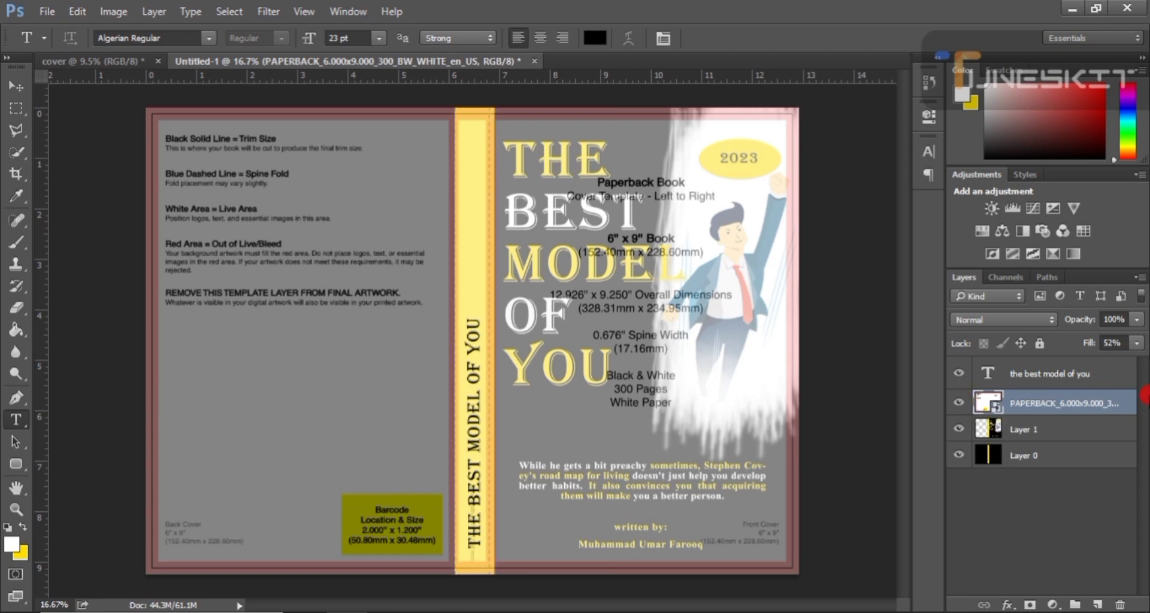
left_click(958, 455)
left_click(958, 455)
left_click(958, 403)
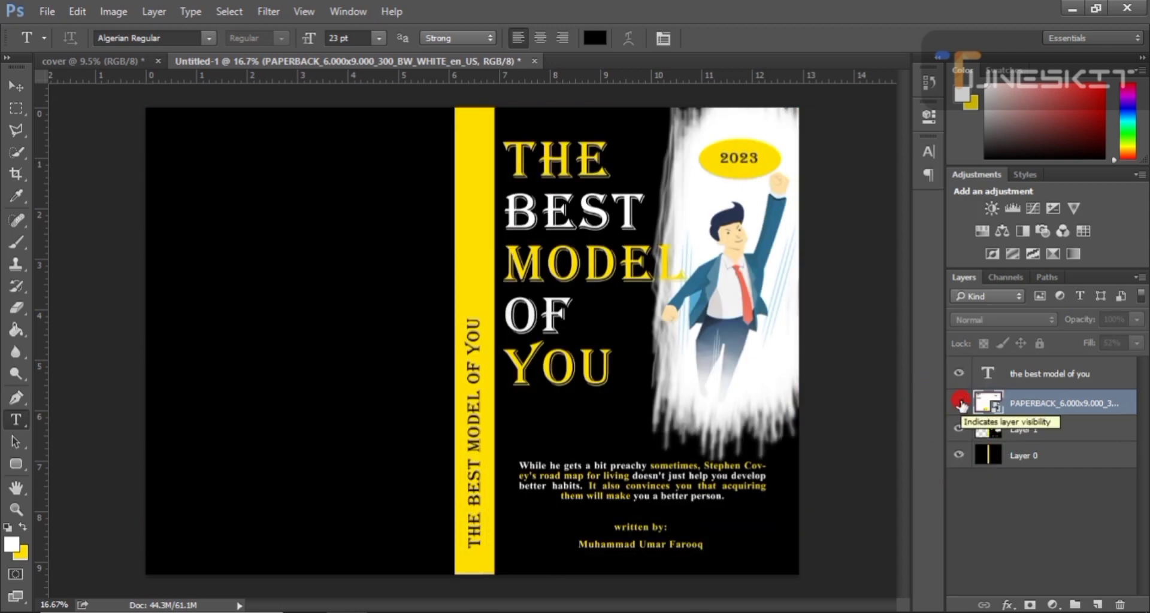
Show the KDP template layer, move it to the top of the layer stack and select Layer 1.
left_click(363, 242)
left_click_drag(186, 216, 417, 447)
left_click(958, 436)
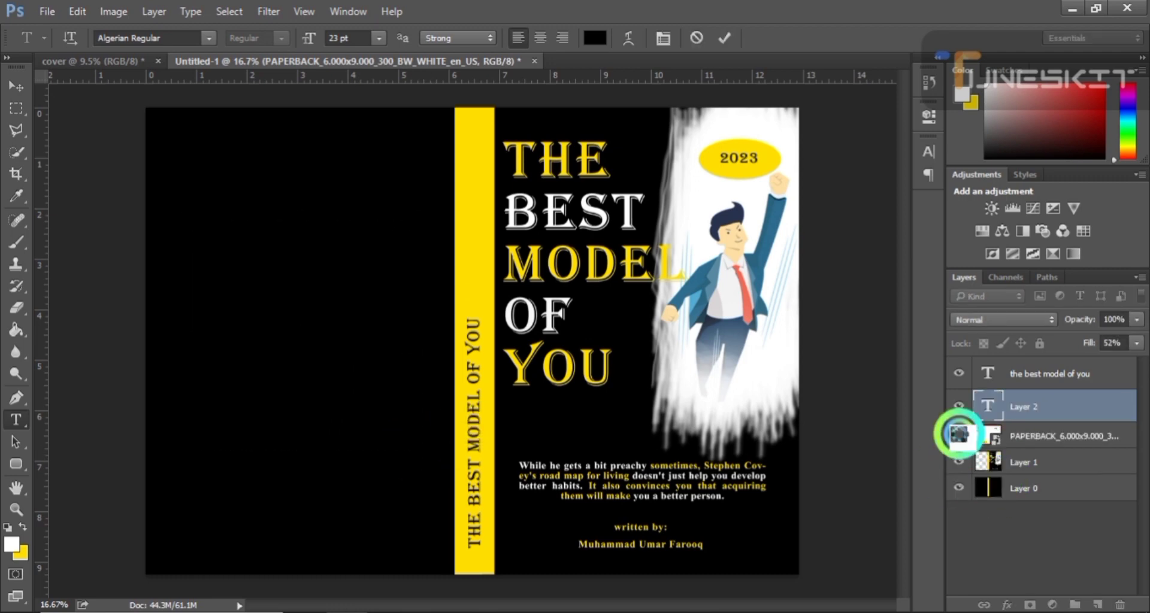
left_click_drag(1028, 437, 1037, 370)
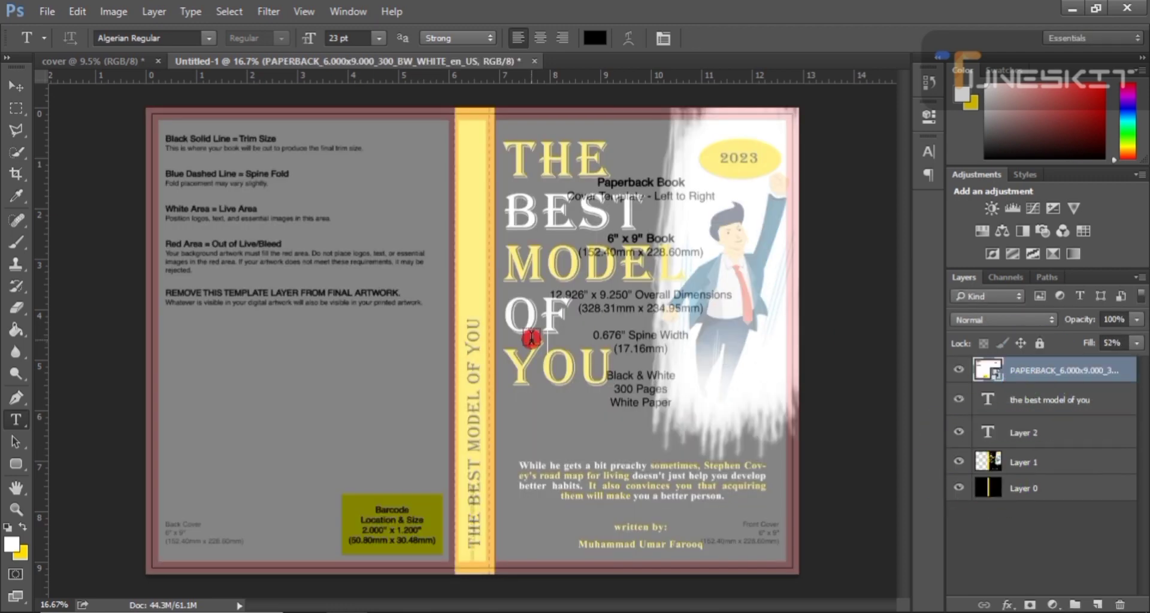
left_click(1023, 430)
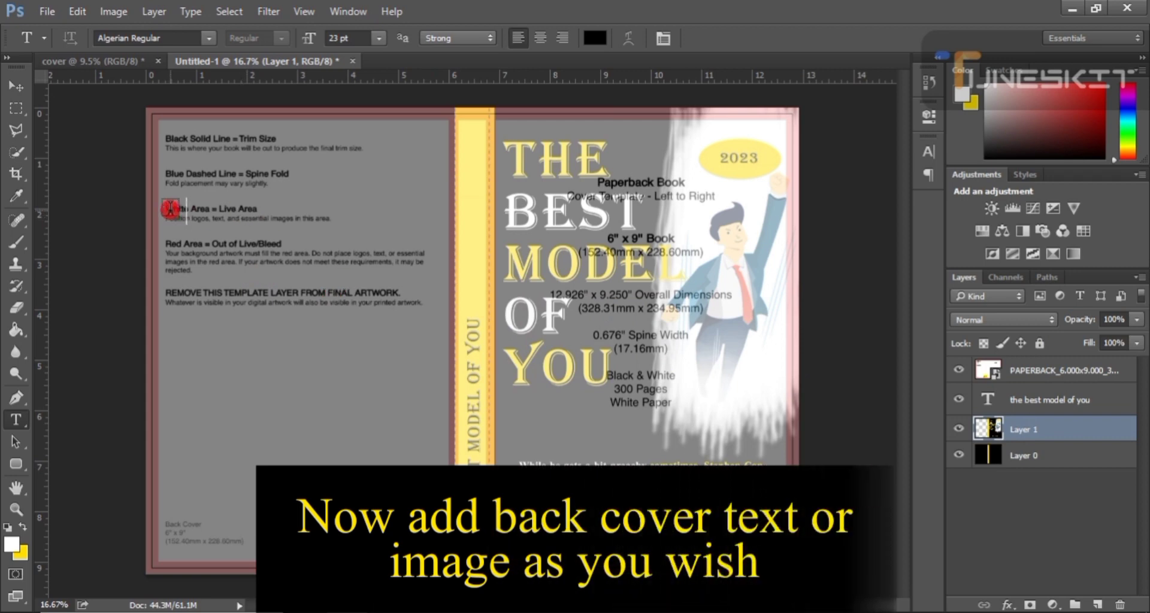
Draw a text box on the back cover and fill it with the Dale Carnegie and Think and Grow Rich passages from the Inc. article in the browser.
left_click_drag(178, 209, 433, 425)
key("alt+Tab")
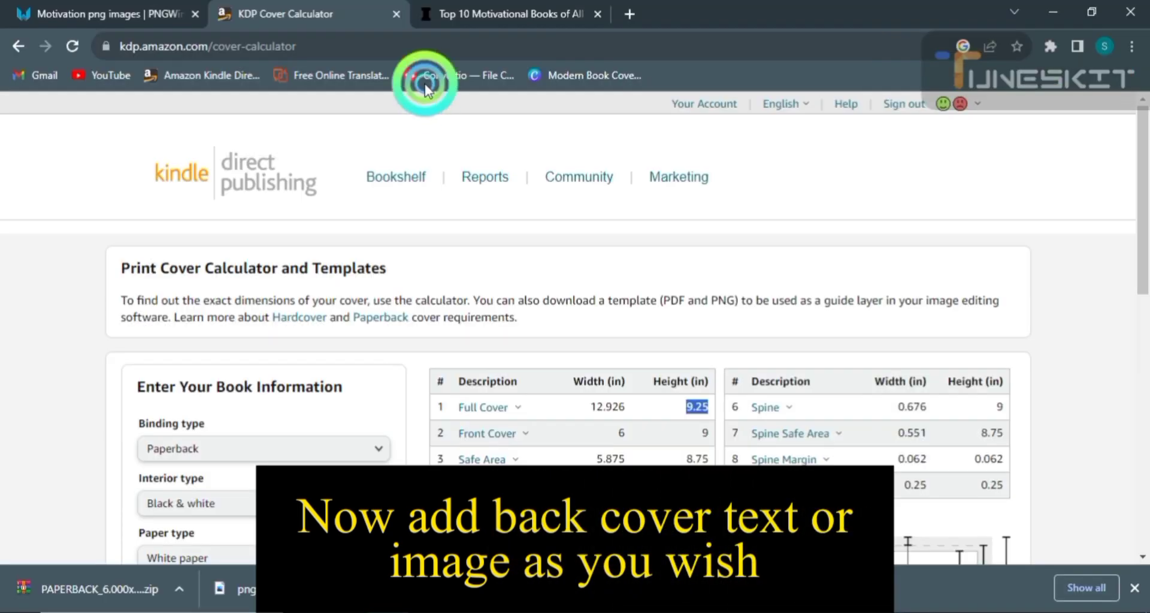
left_click(481, 17)
scroll(549, 321, "down", 8)
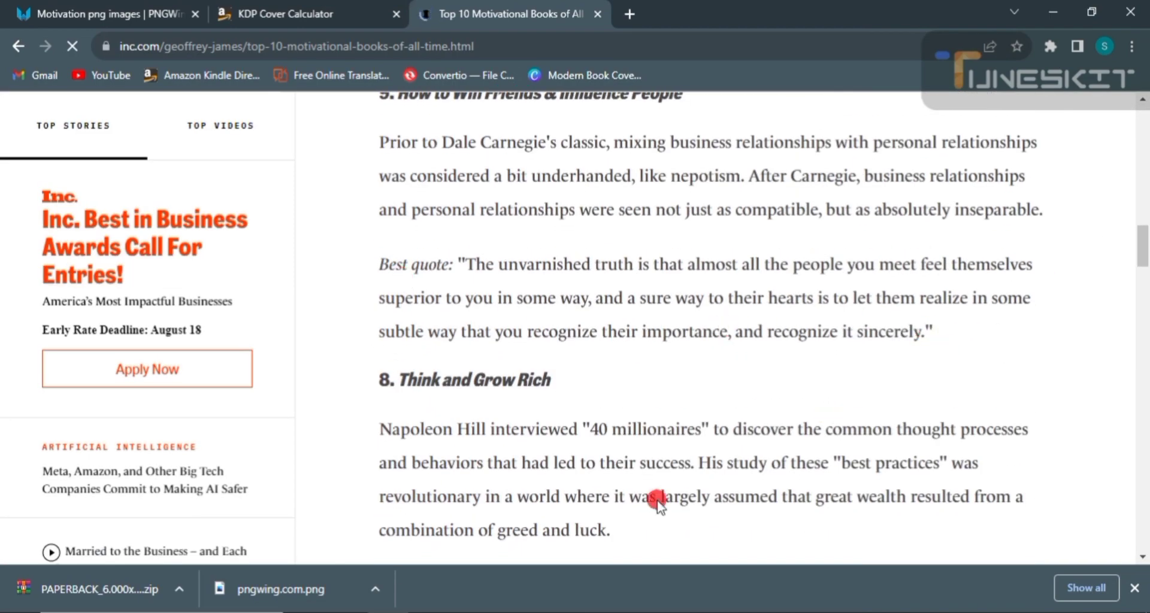
left_click_drag(516, 380, 388, 142)
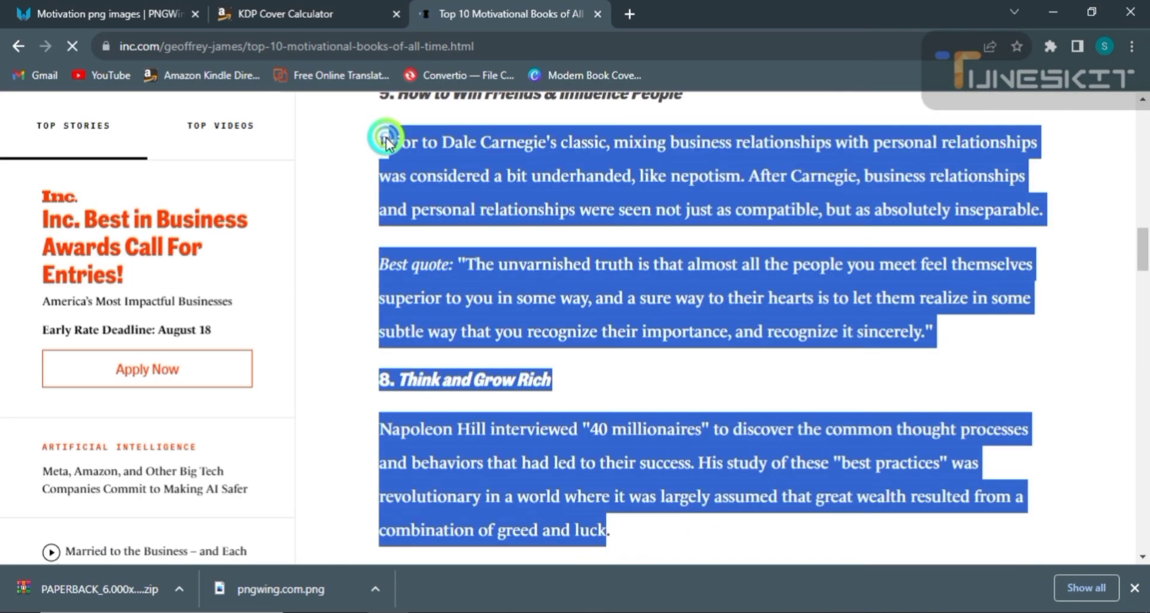
key("alt+Tab")
left_click(259, 257)
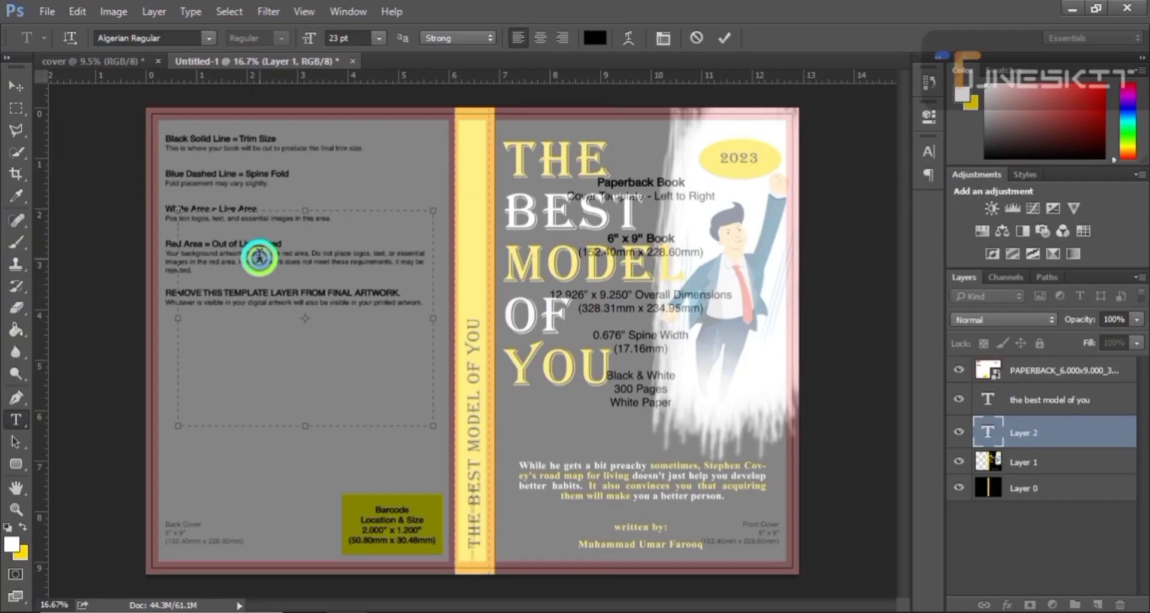
Set all the back-cover text to the yellow background color and the Times New Roman Regular font.
key("ctrl+a")
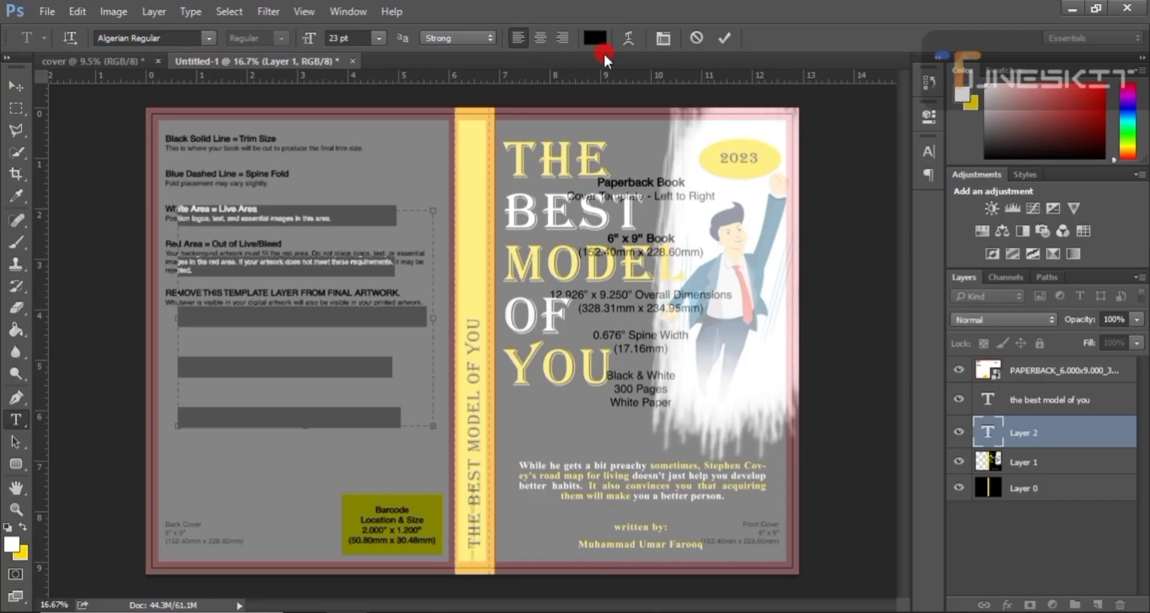
left_click(594, 38)
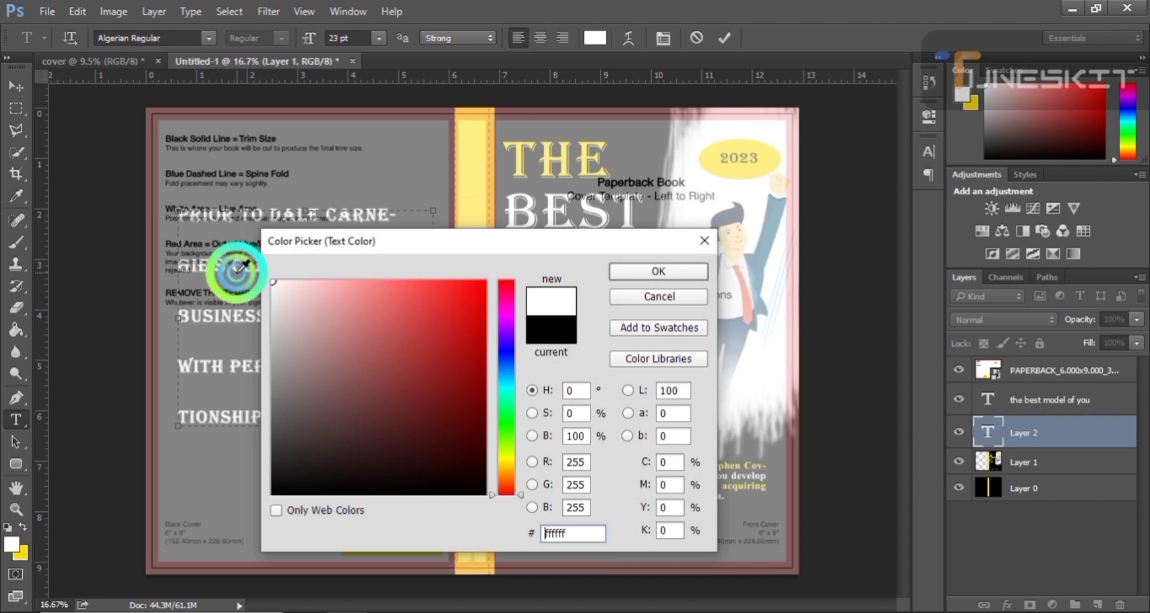
left_click(19, 549)
left_click(635, 273)
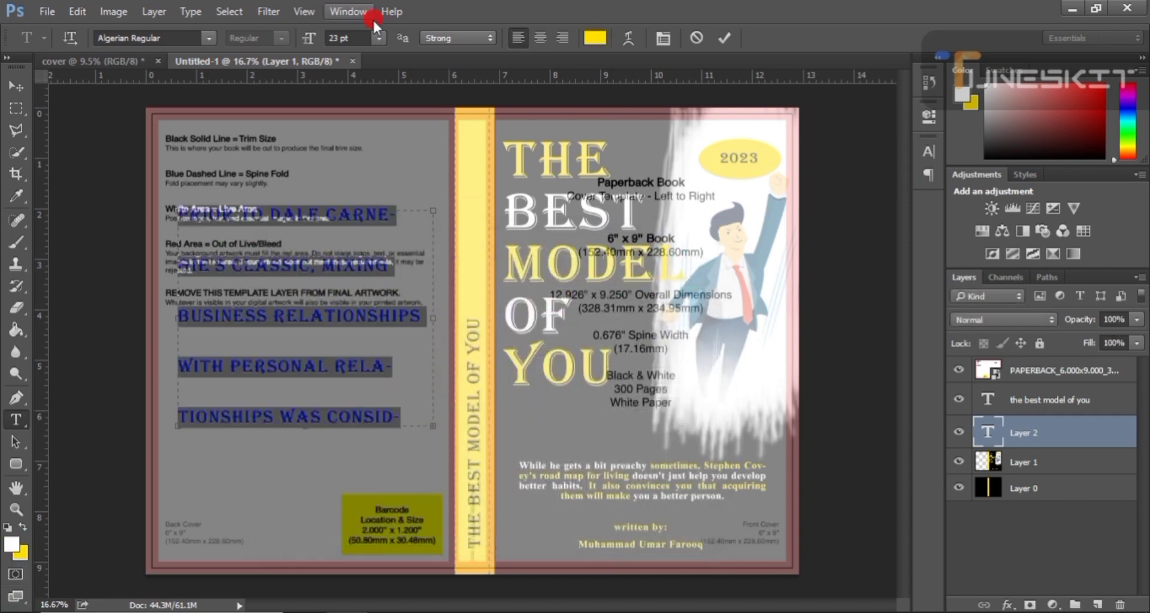
left_click(161, 38)
type("time")
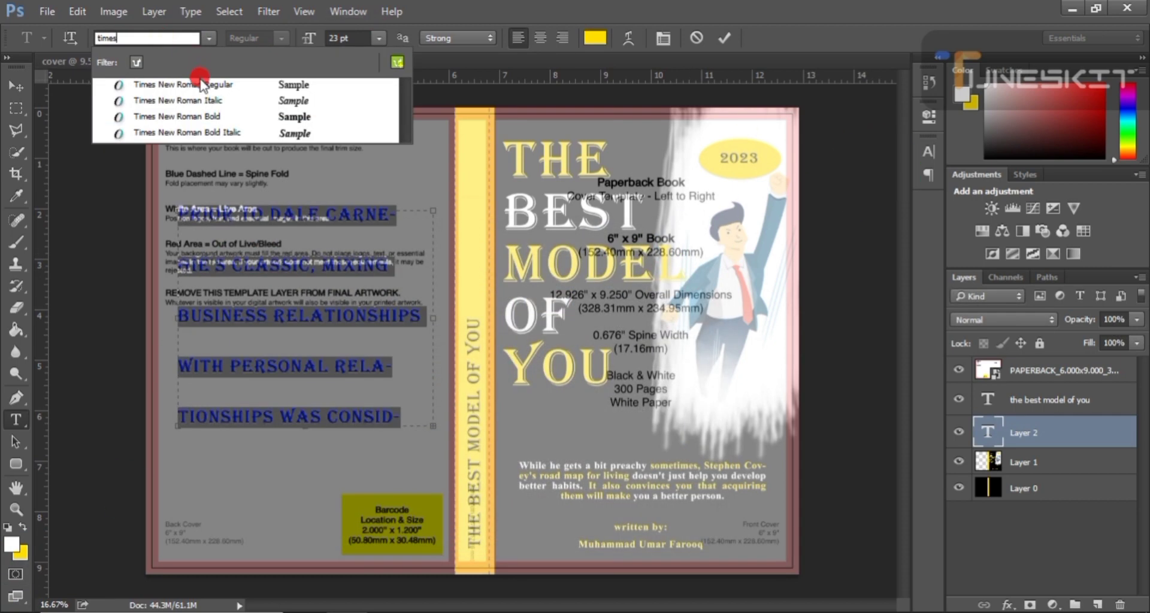
type("s")
left_click(199, 81)
Set the back-cover text's leading to 12 pt, font size to 12 pt and tracking to 25.
left_click(929, 152)
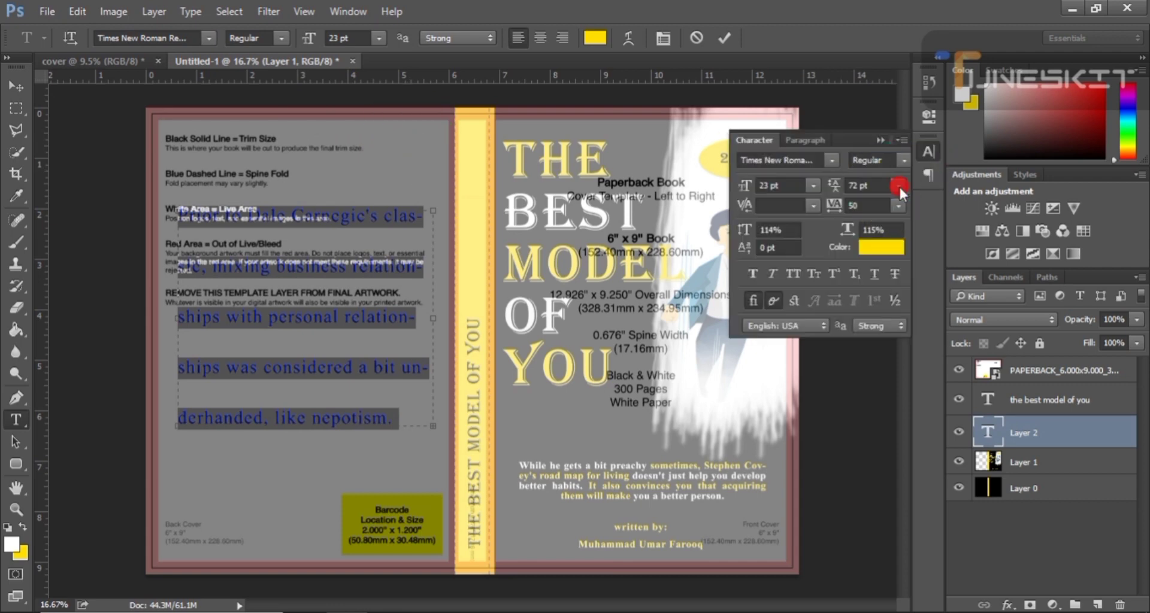
left_click(900, 190)
left_click(896, 322)
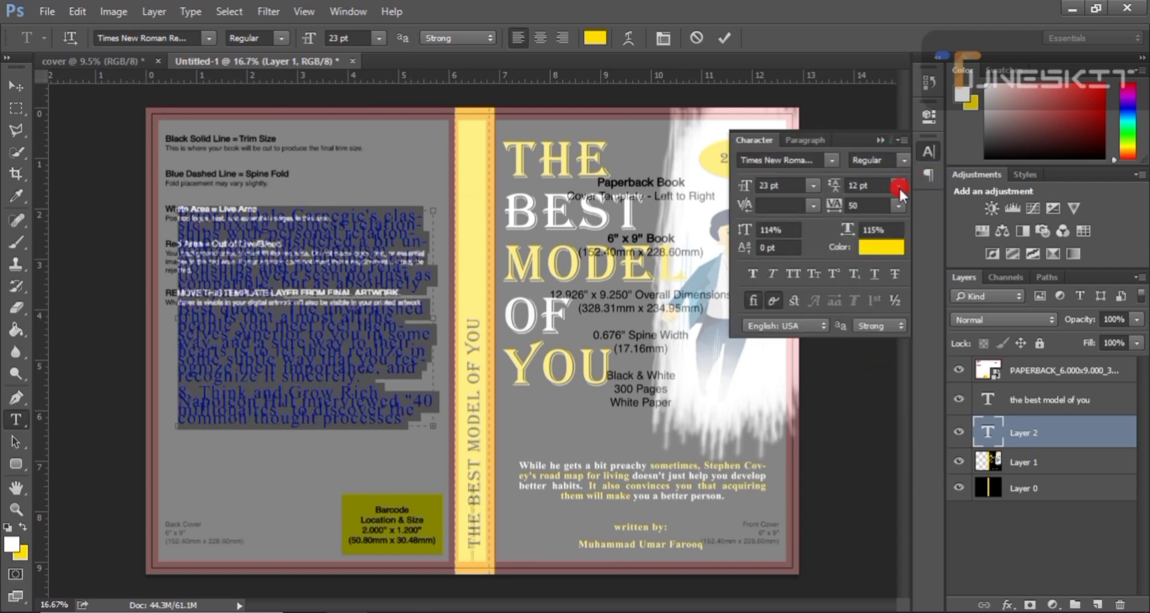
left_click(379, 37)
left_click(366, 170)
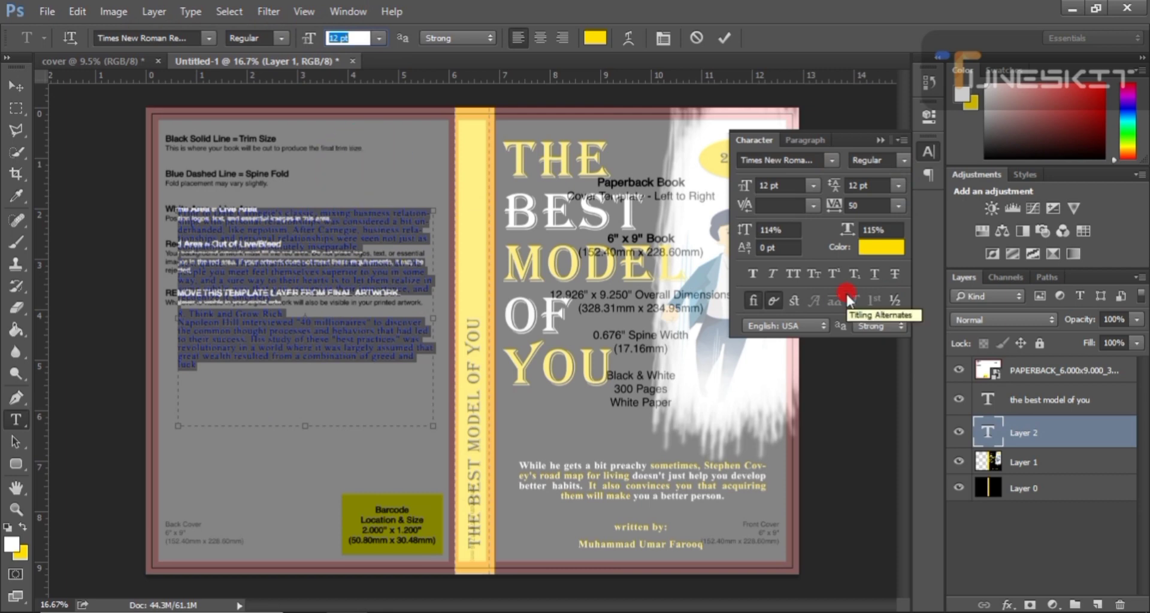
left_click(900, 205)
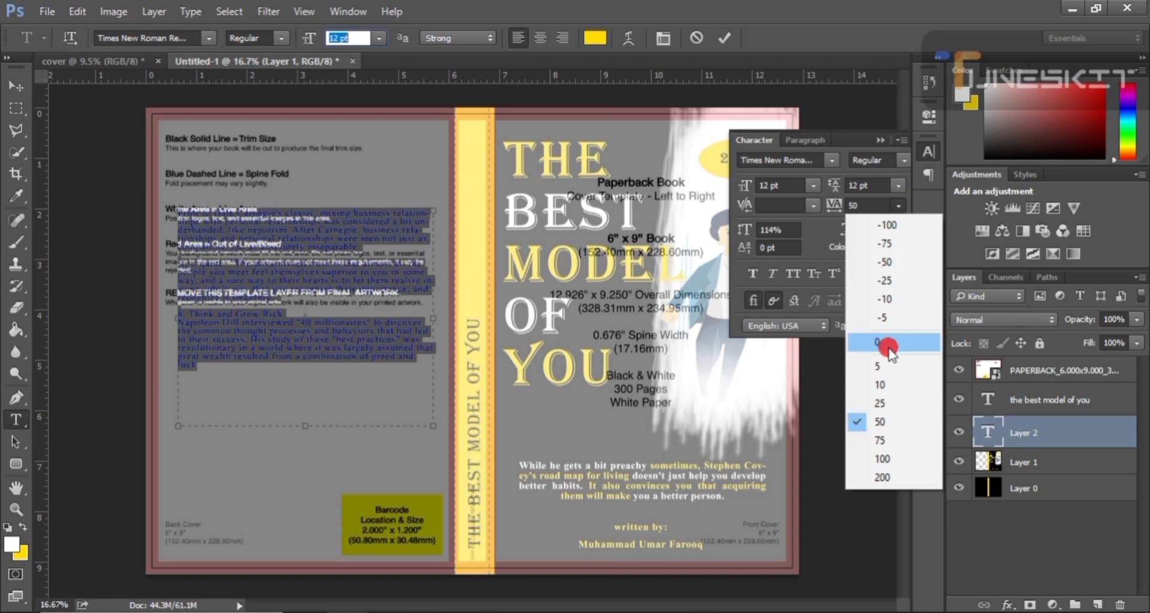
left_click(885, 422)
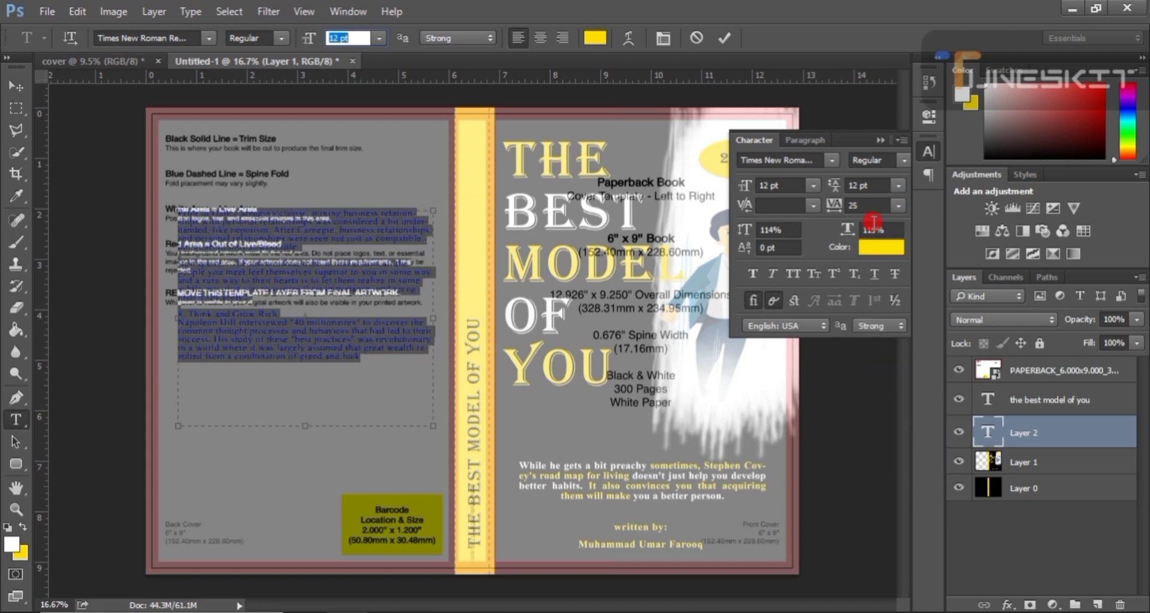
Justify the back-cover paragraphs with their last lines centered and commit the text by selecting Layer 1.
left_click(804, 147)
left_click(842, 161)
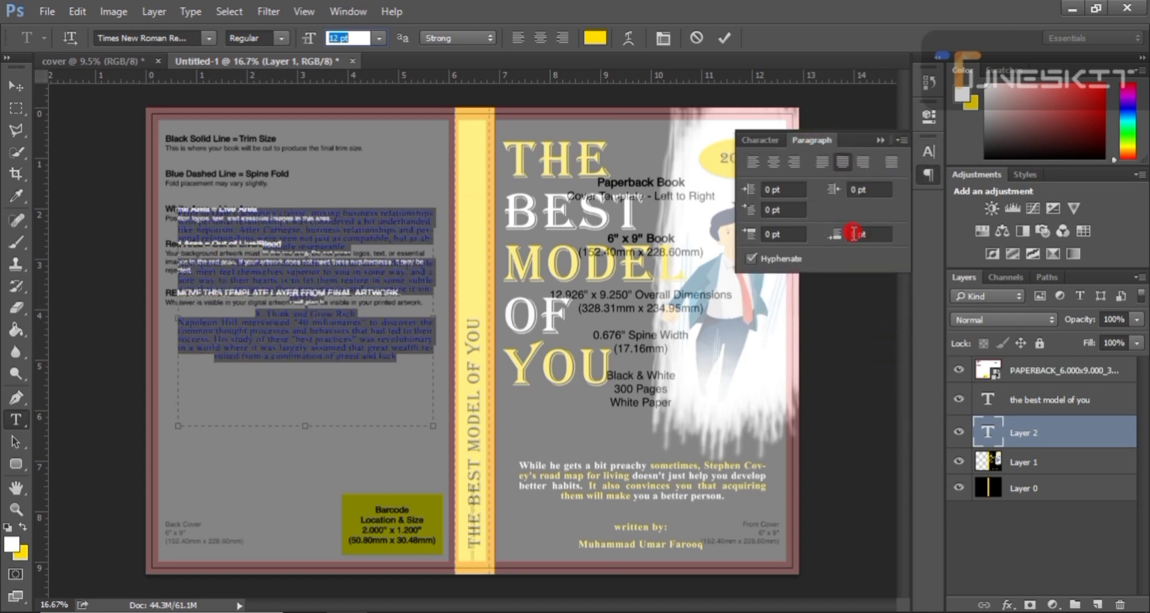
left_click(886, 144)
left_click(1022, 461)
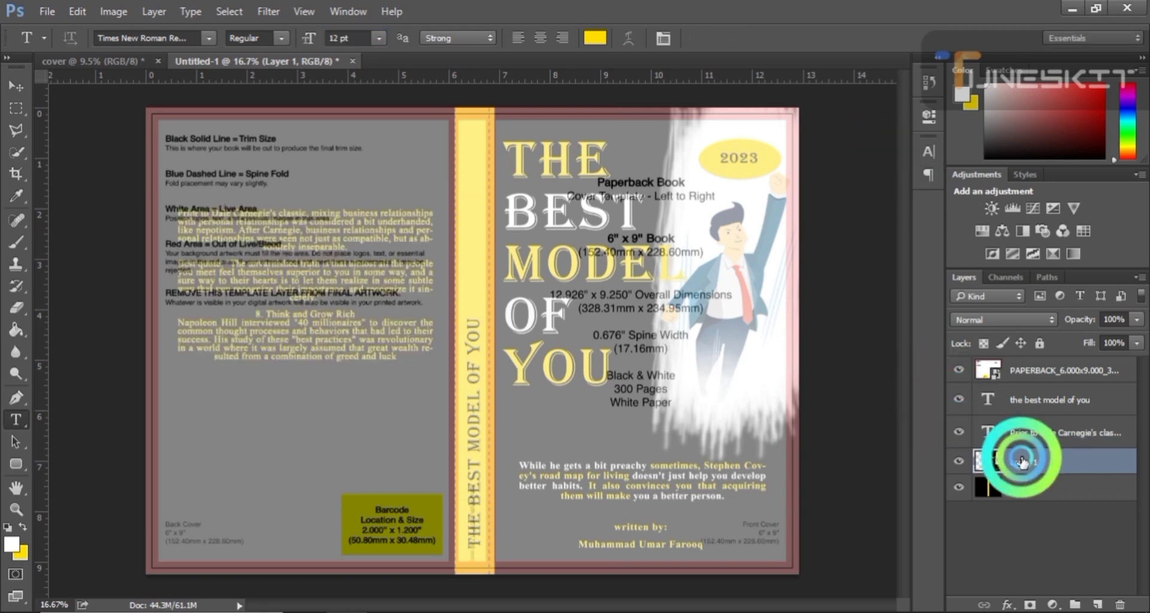
Hide the template, move the back-cover text block about 0.7 in down and check its fit against the template overlay.
left_click(958, 374)
left_click(279, 250)
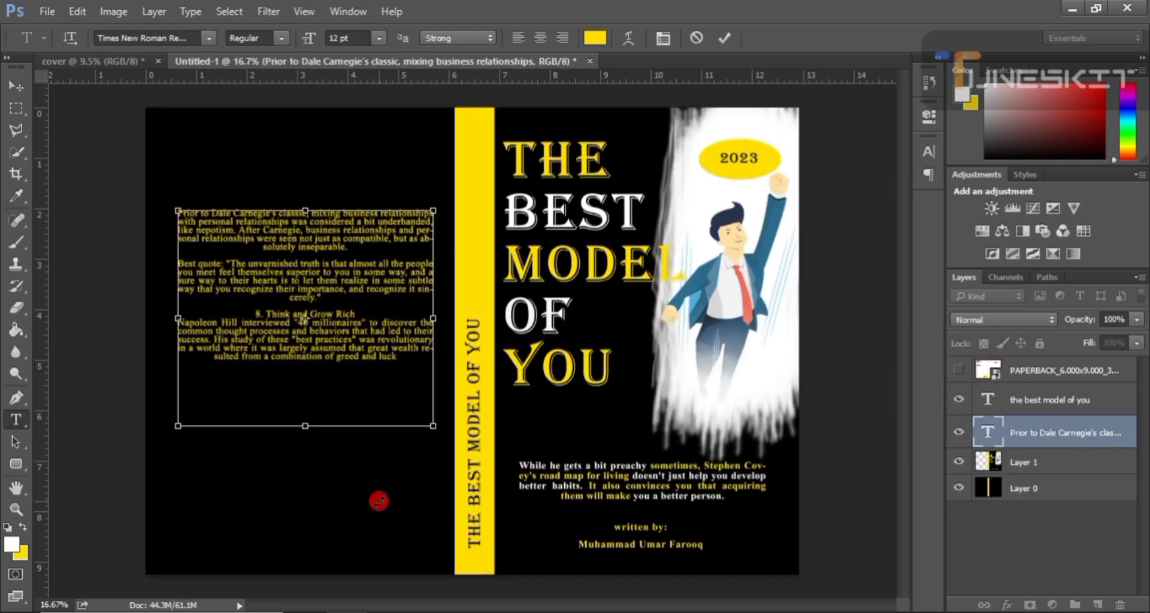
left_click_drag(374, 501, 377, 533)
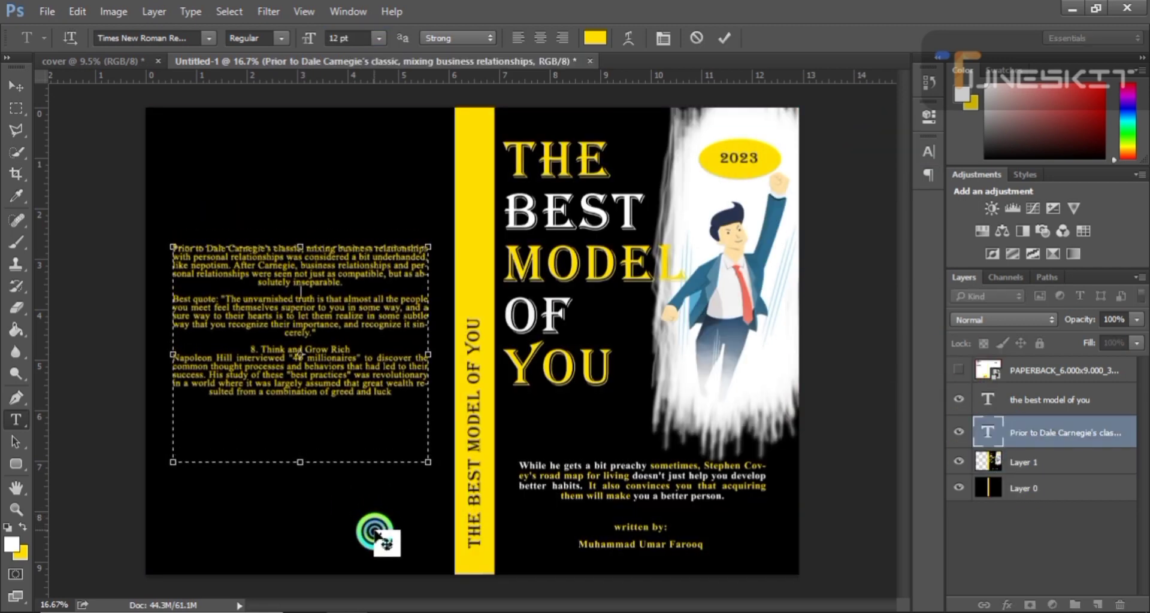
left_click(1050, 432)
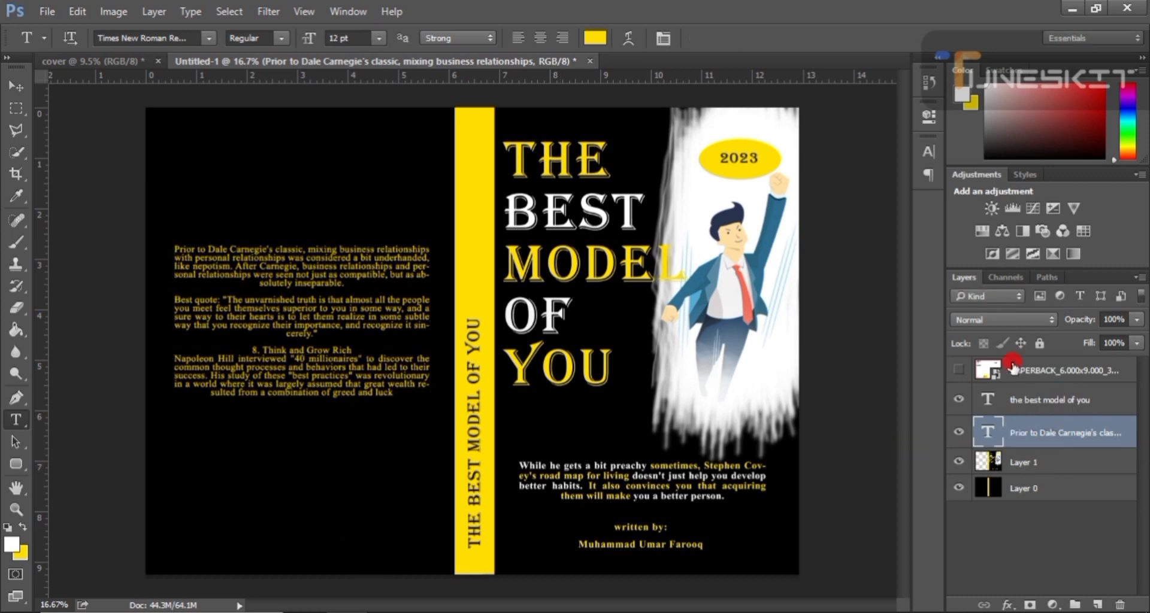
left_click(958, 370)
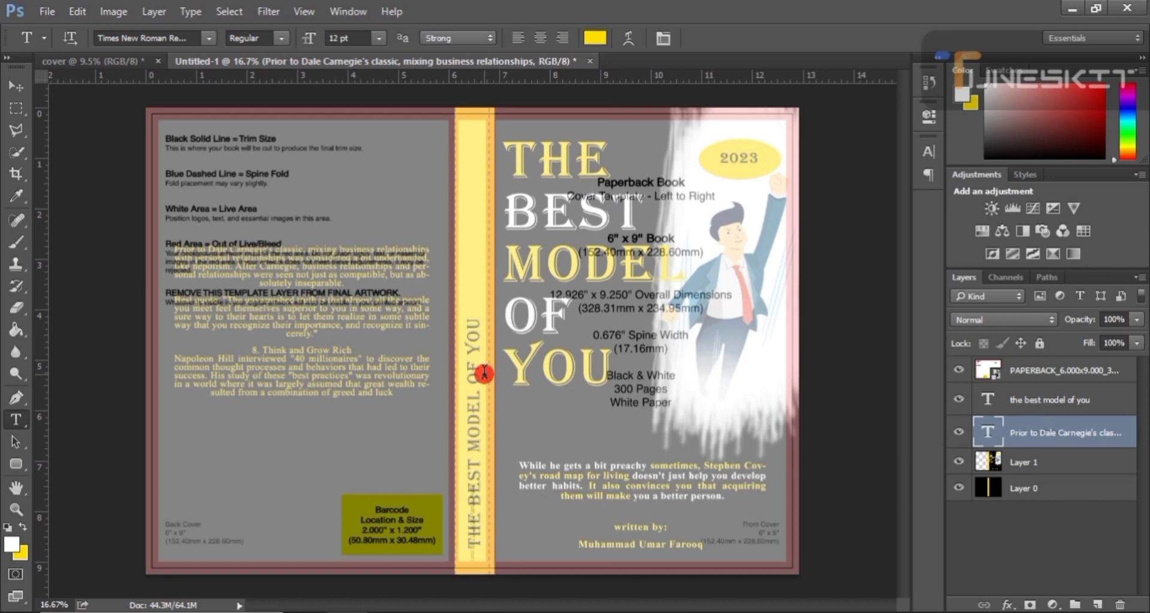
left_click(956, 370)
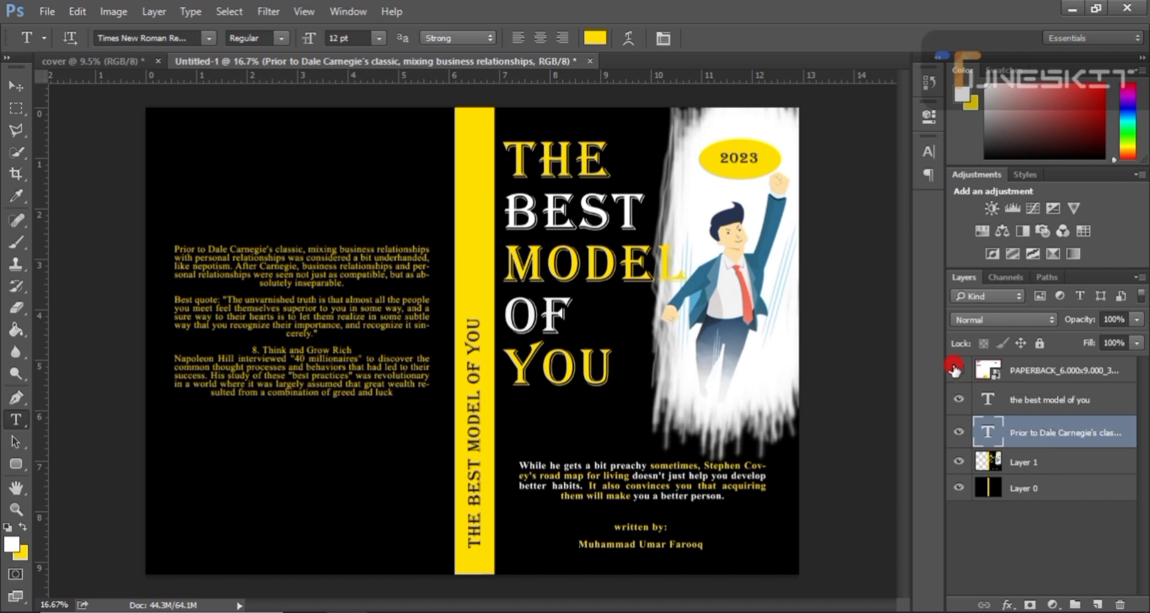
Delete the number "8." before the "Think and Grow Rich" heading in the back-cover text.
left_click_drag(371, 350, 295, 358)
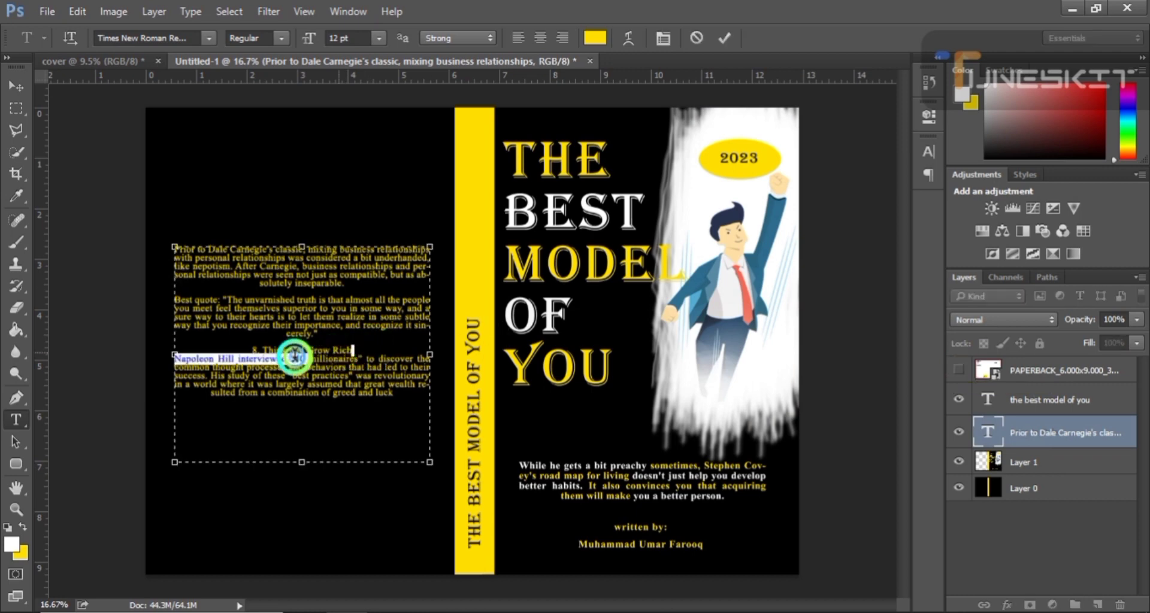
left_click(265, 353)
key("BackSpace")
key("BackSpace")
key("BackSpace")
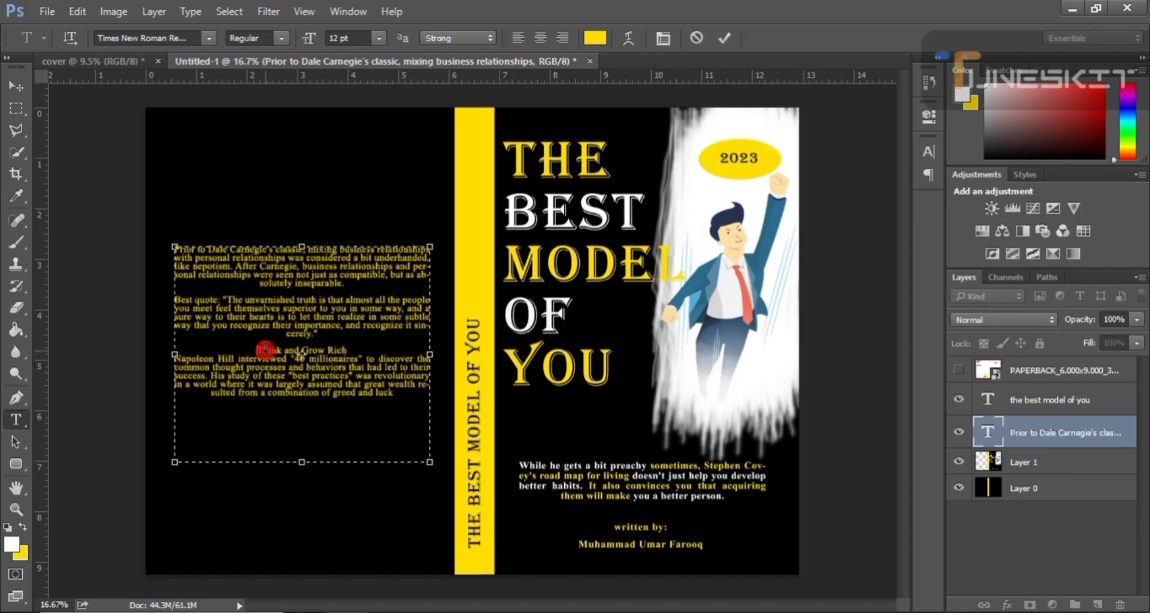
Recolor the "Think and Grow Rich" heading in the back-cover text white.
left_click_drag(345, 351, 261, 351)
left_click(595, 38)
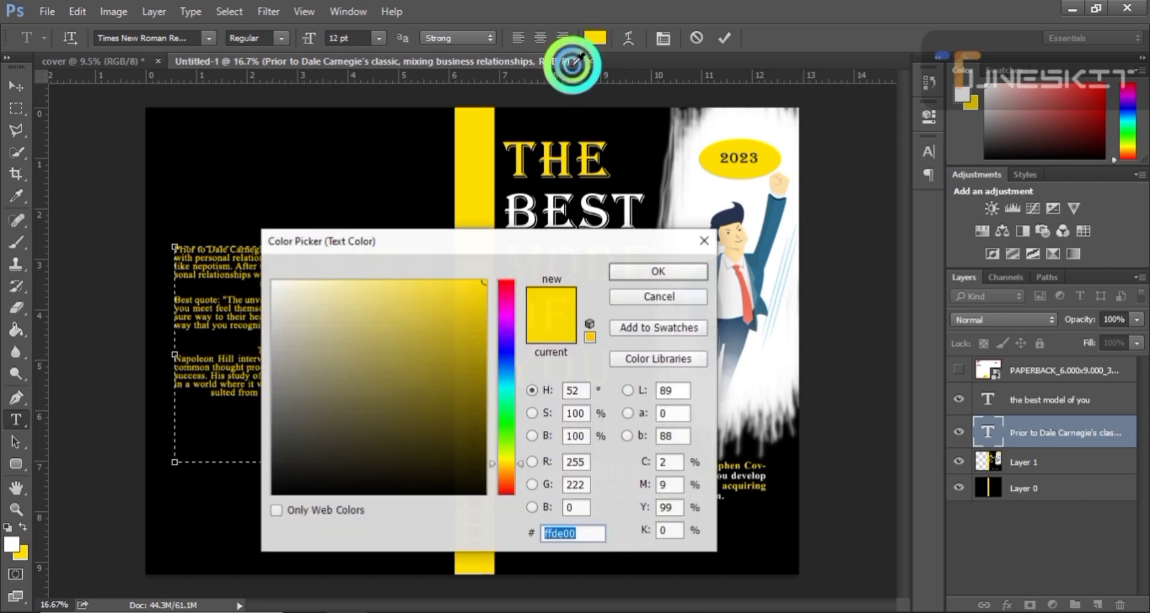
left_click(277, 285)
left_click(268, 276)
left_click(639, 267)
left_click(328, 292)
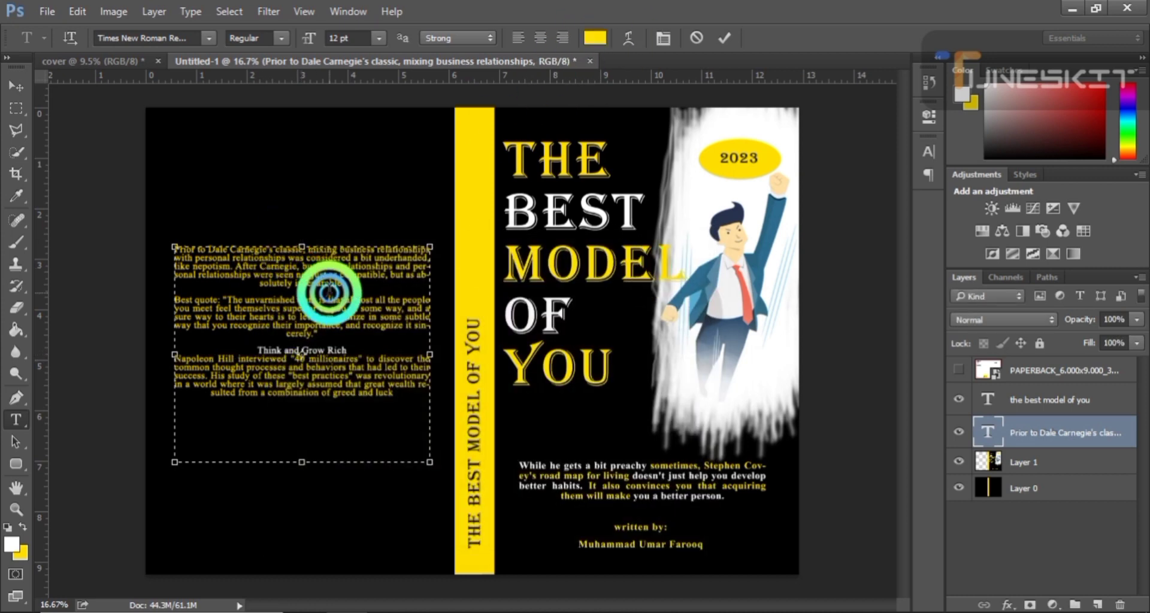
left_click(354, 346)
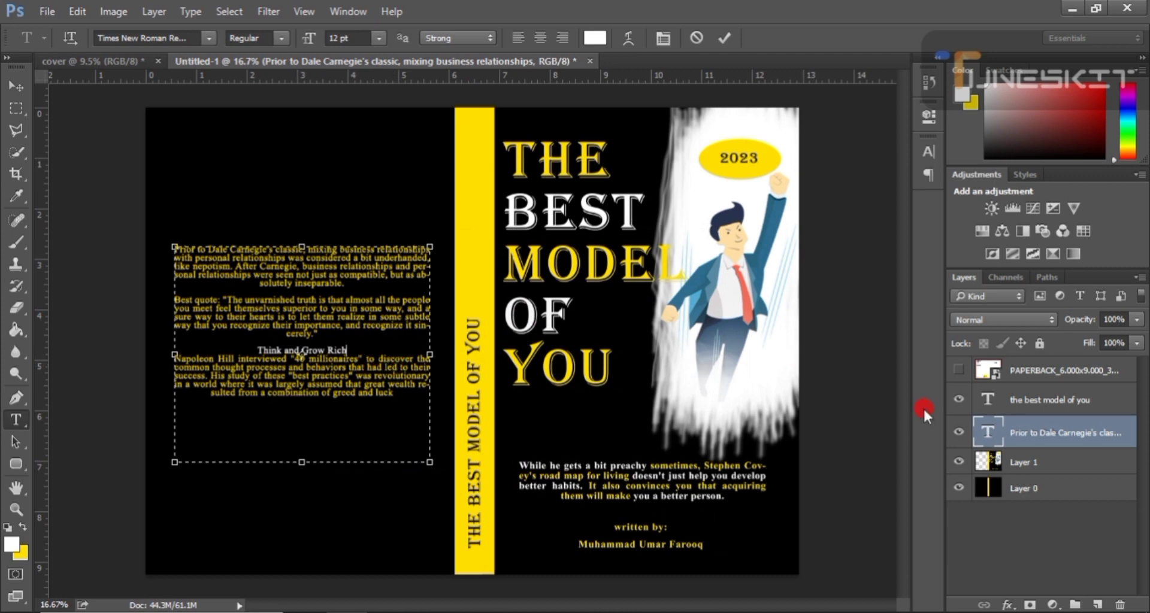
Create a text box about 2.8 in wide below the back-cover paragraphs, set to Times New Roman, 14 pt.
left_click(1064, 400)
left_click_drag(221, 486, 331, 516)
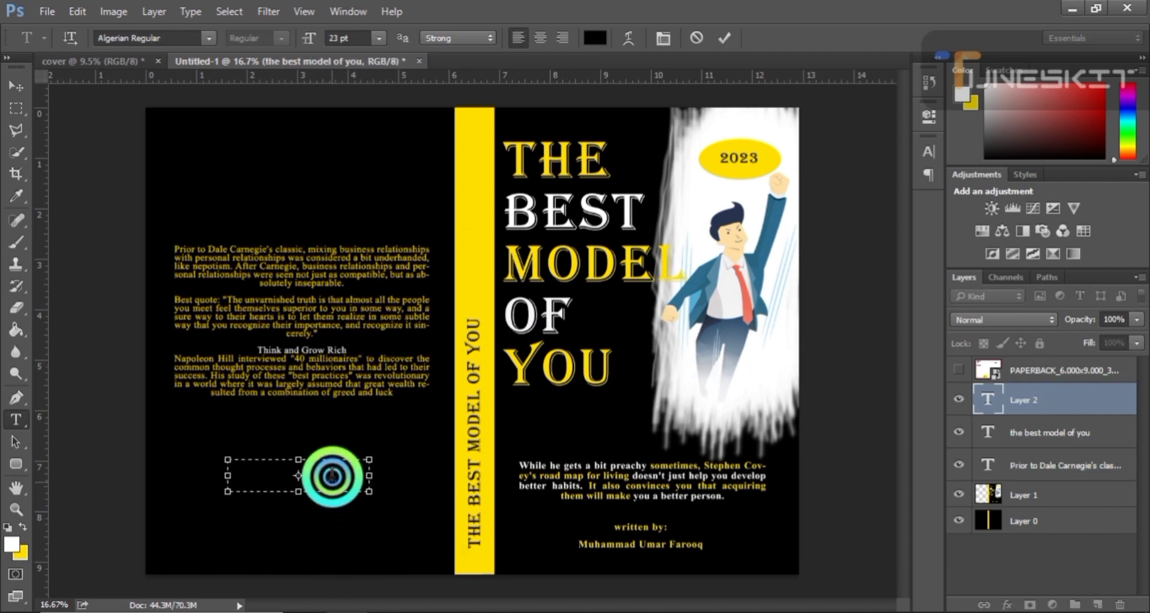
left_click(192, 37)
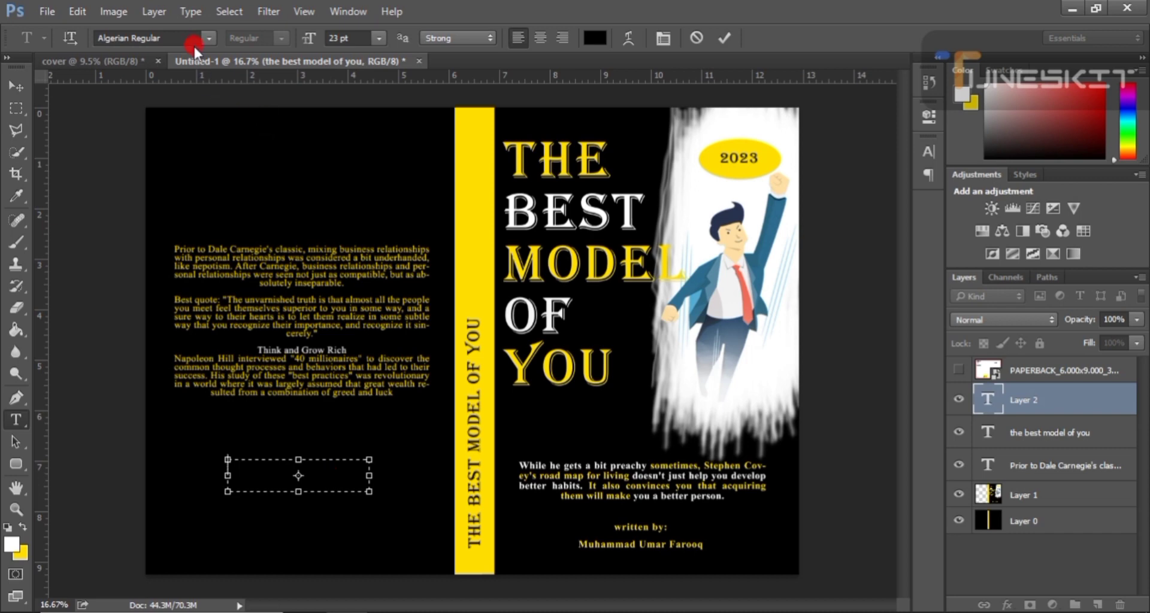
type("Time")
left_click(294, 83)
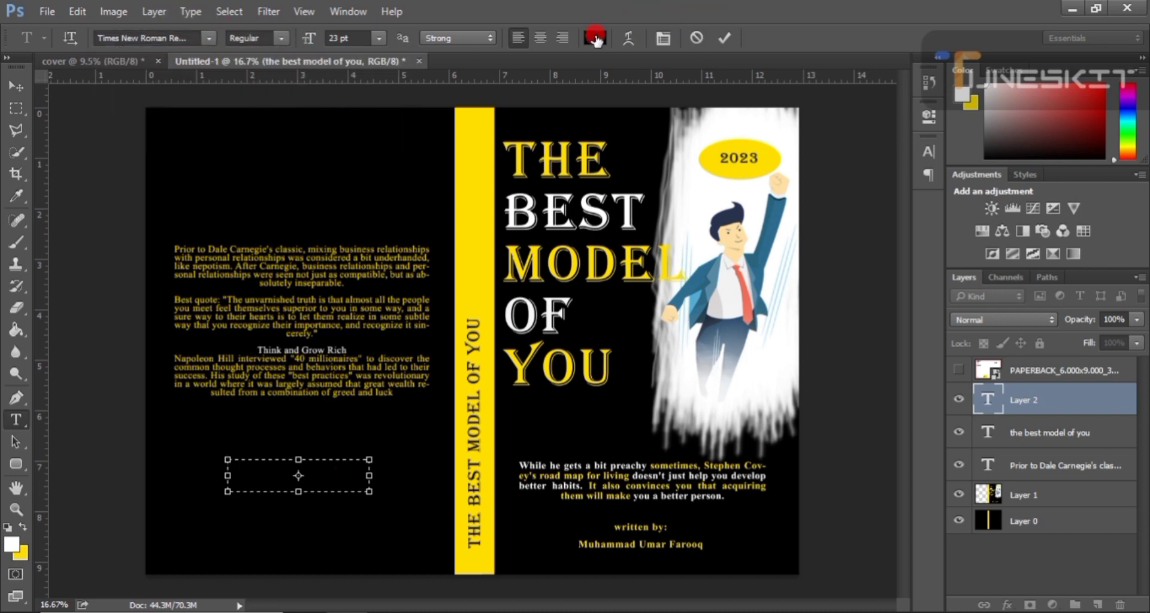
left_click(380, 38)
left_click(361, 193)
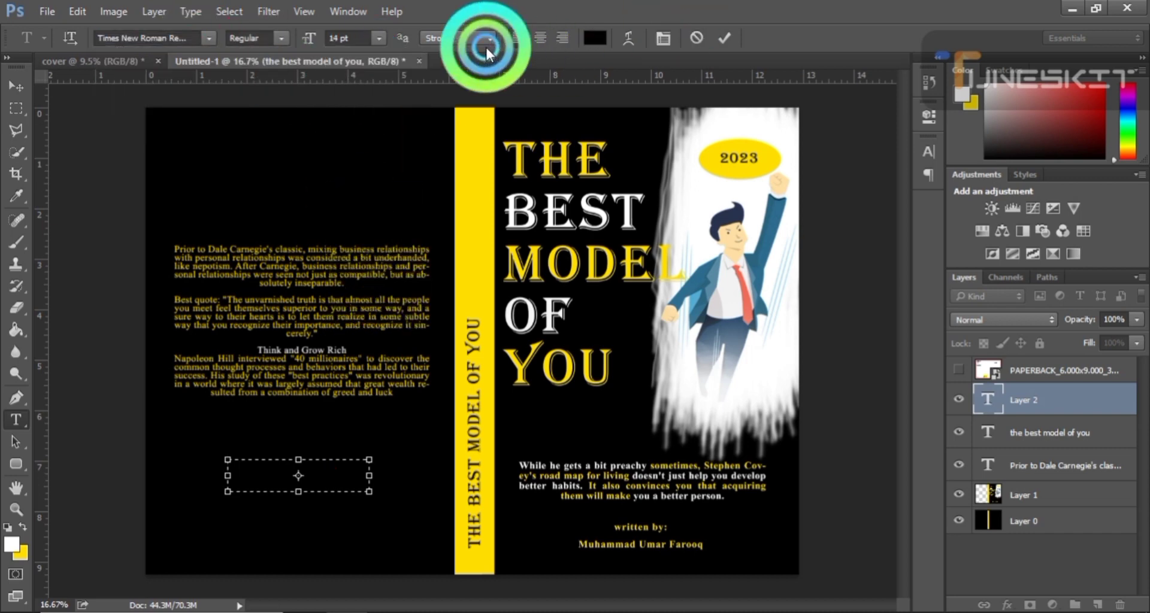
Set the new text box's color to the spine yellow, ffde00.
left_click(595, 38)
left_click(488, 135)
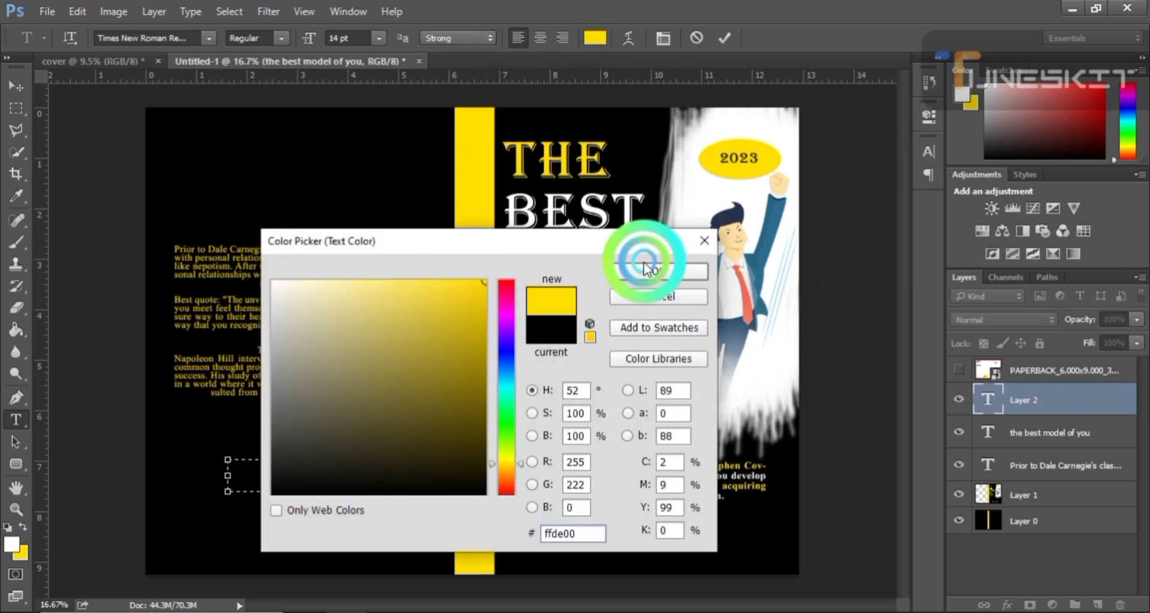
left_click(649, 270)
Enter "Written By:" and the author's full name on separate lines, enlarging the text box to fit both.
left_click(333, 462)
type("Mu")
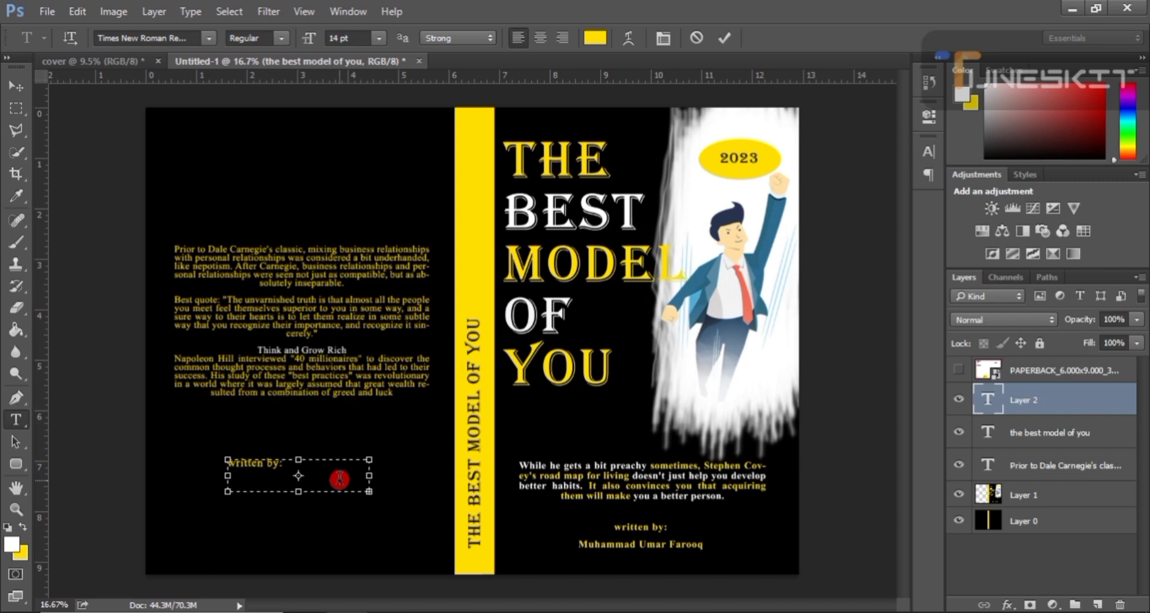
key("ctrl+a")
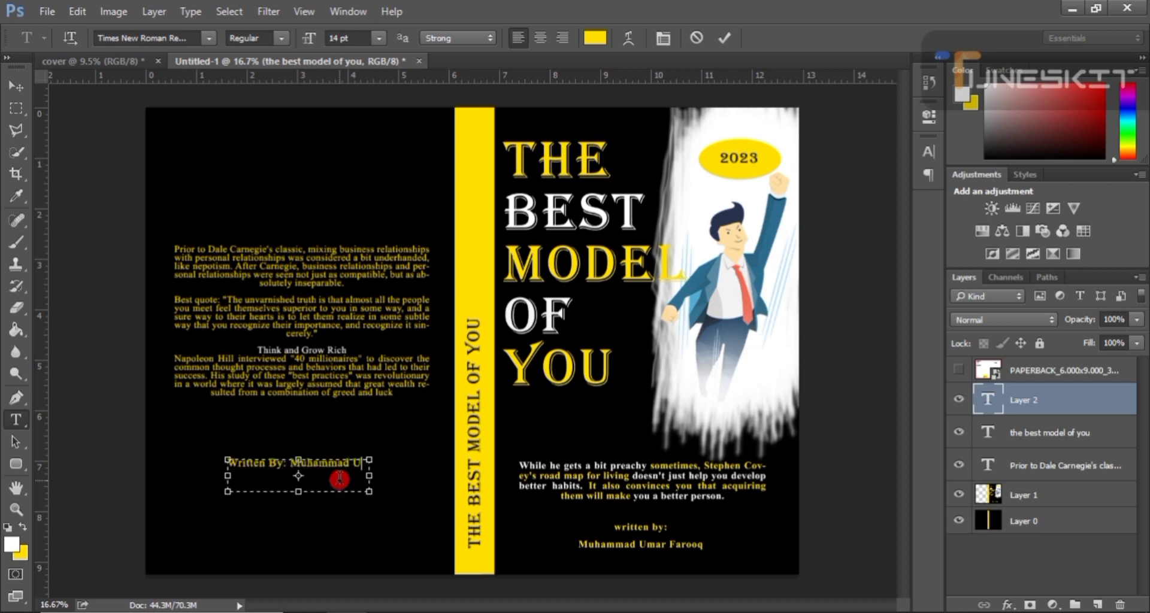
left_click_drag(369, 491, 402, 501)
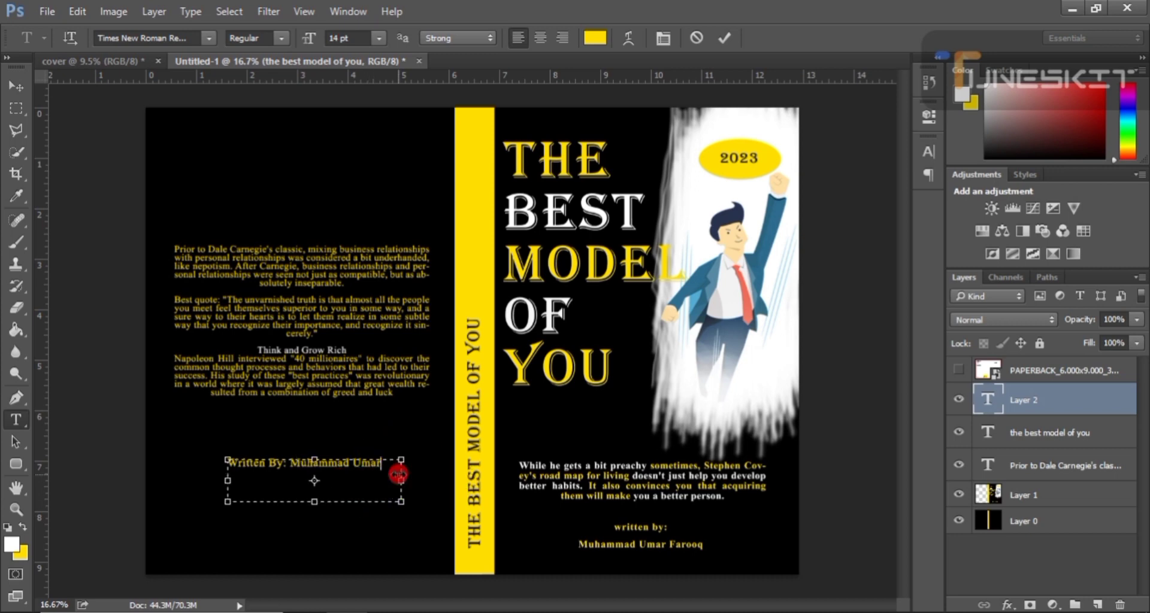
left_click(293, 464)
key("Return")
left_click_drag(314, 460, 314, 434)
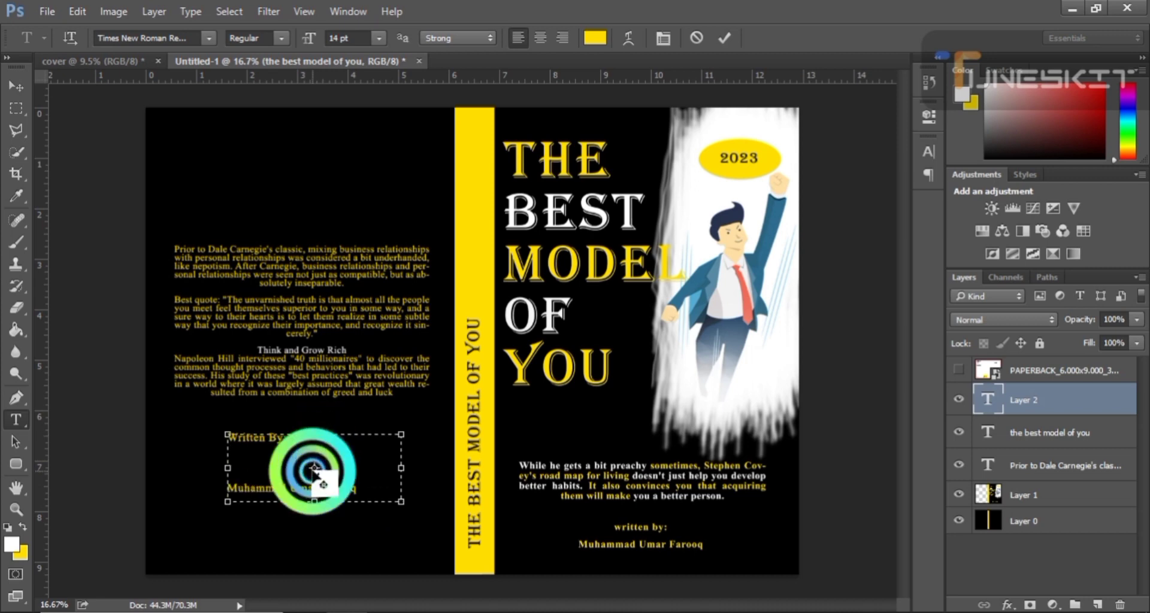
Set the leading of the whole back-cover author credit to 18 pt.
key("ctrl+a")
left_click(928, 152)
left_click(897, 186)
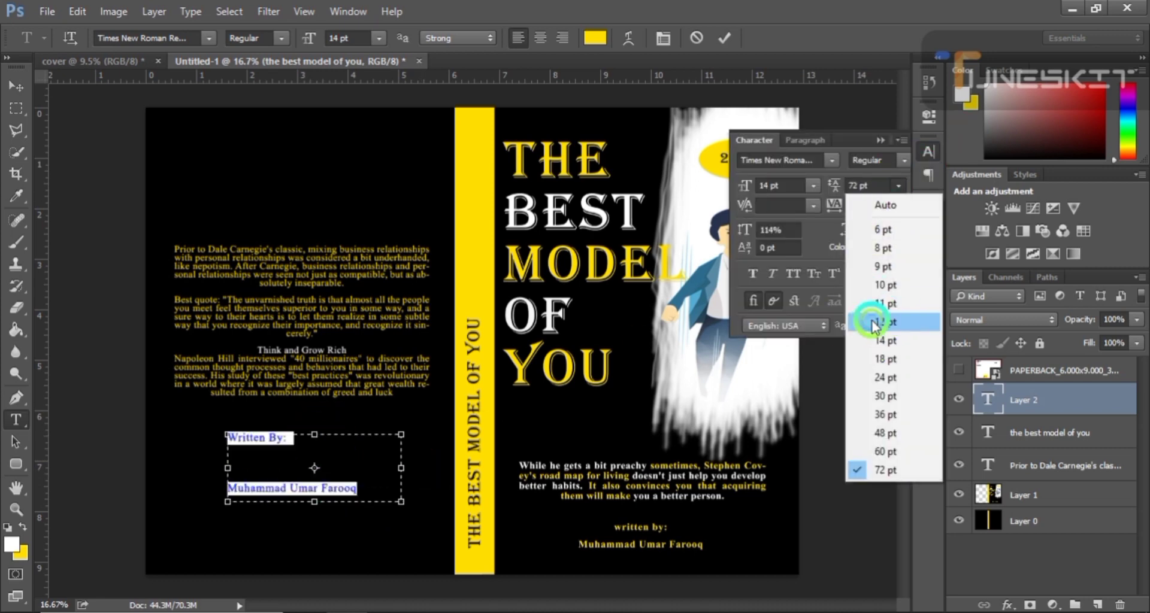
left_click(871, 322)
left_click(897, 186)
left_click(880, 340)
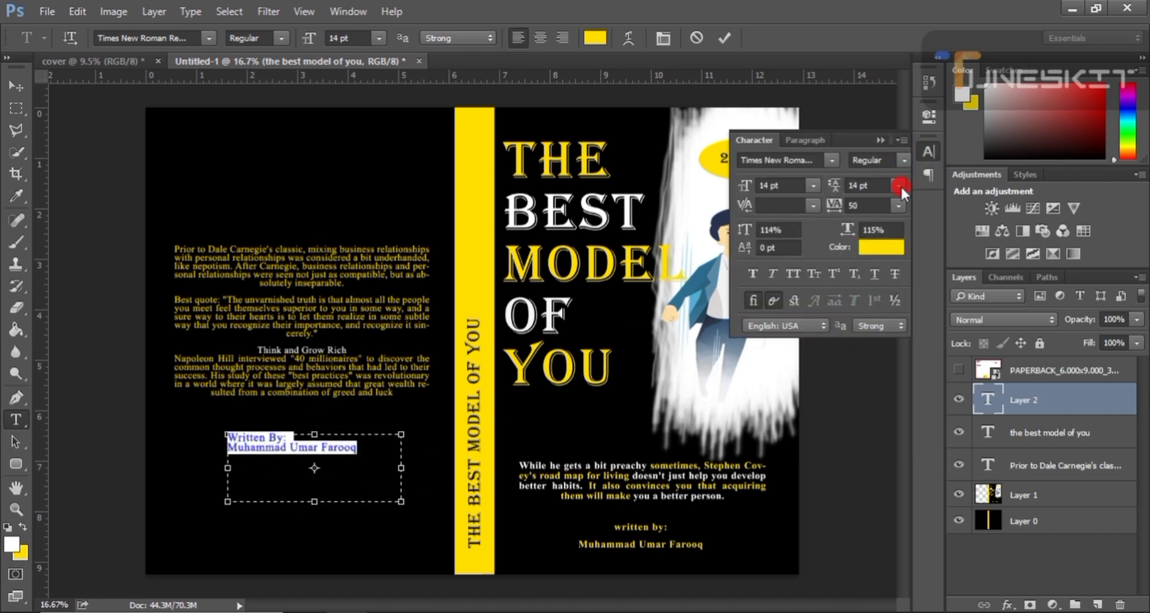
left_click(898, 186)
left_click(862, 358)
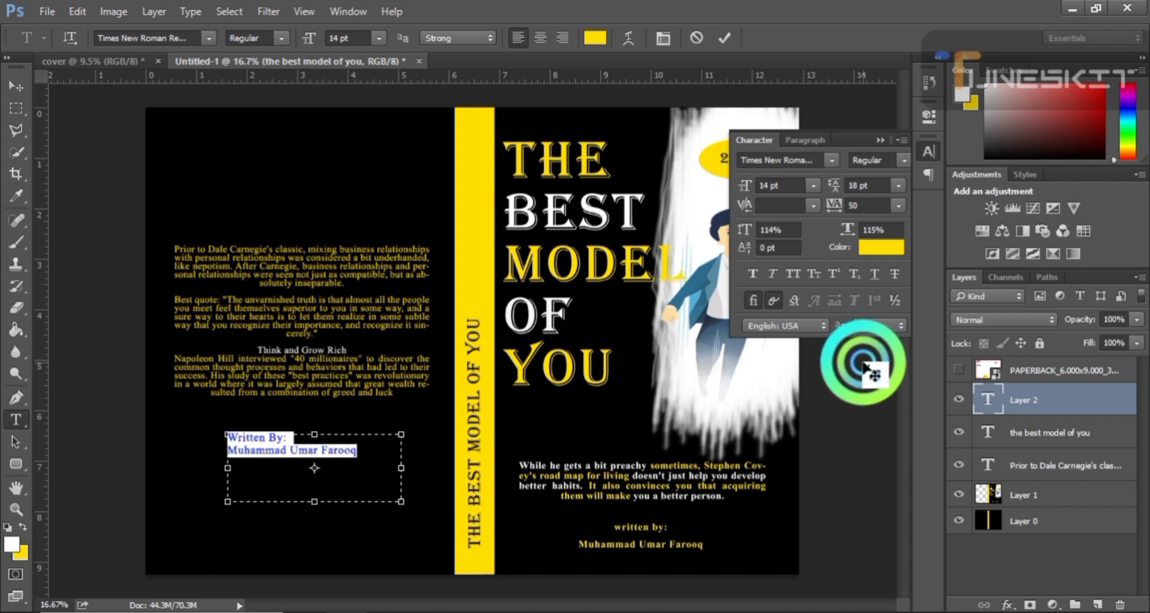
left_click(882, 140)
Center the back-cover author credit and reduce its font size to 13 pt.
left_click(540, 38)
key("ctrl+shift+comma")
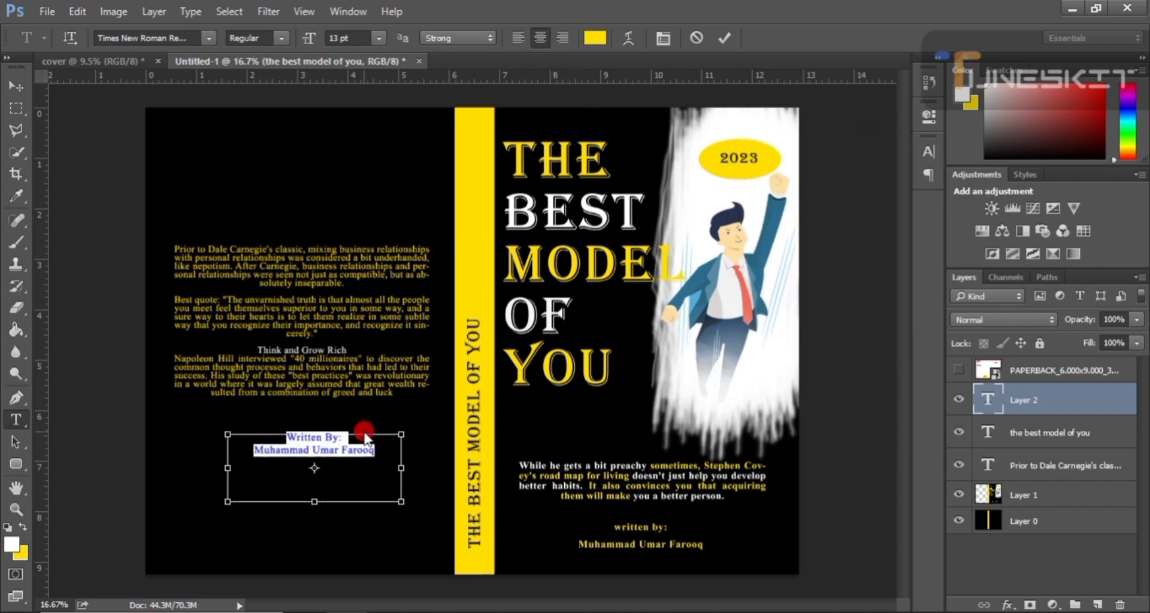
Shorten the author credit's text box, move it about 0.4 in down and check its placement against the template overlay.
left_click_drag(314, 502, 319, 462)
left_click_drag(324, 497, 314, 524)
left_click(1060, 412)
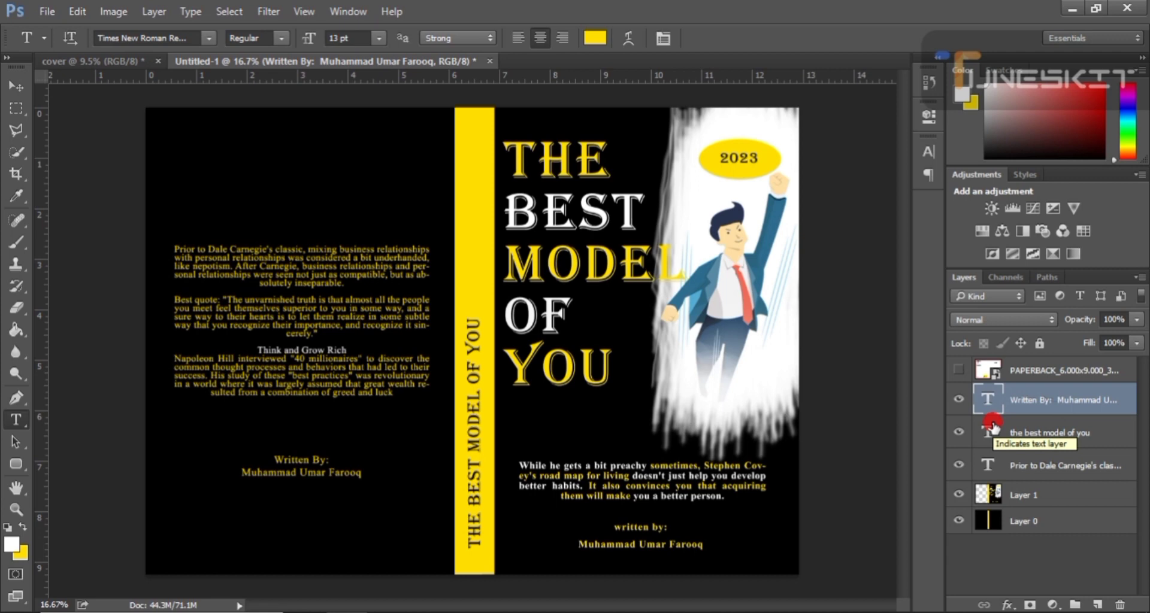
left_click(959, 370)
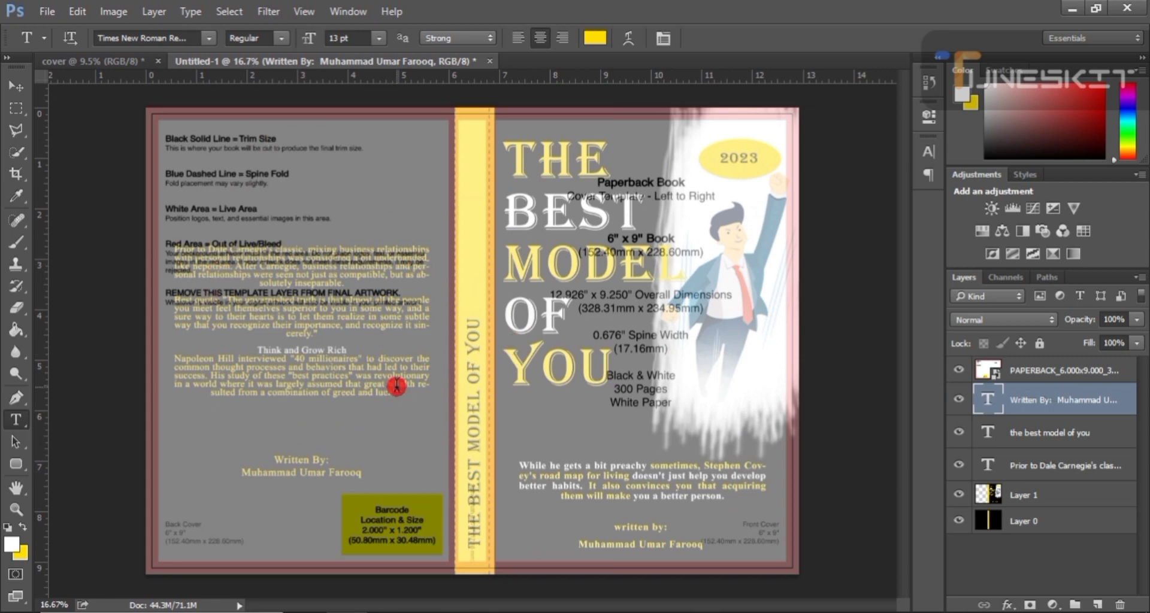
left_click(959, 369)
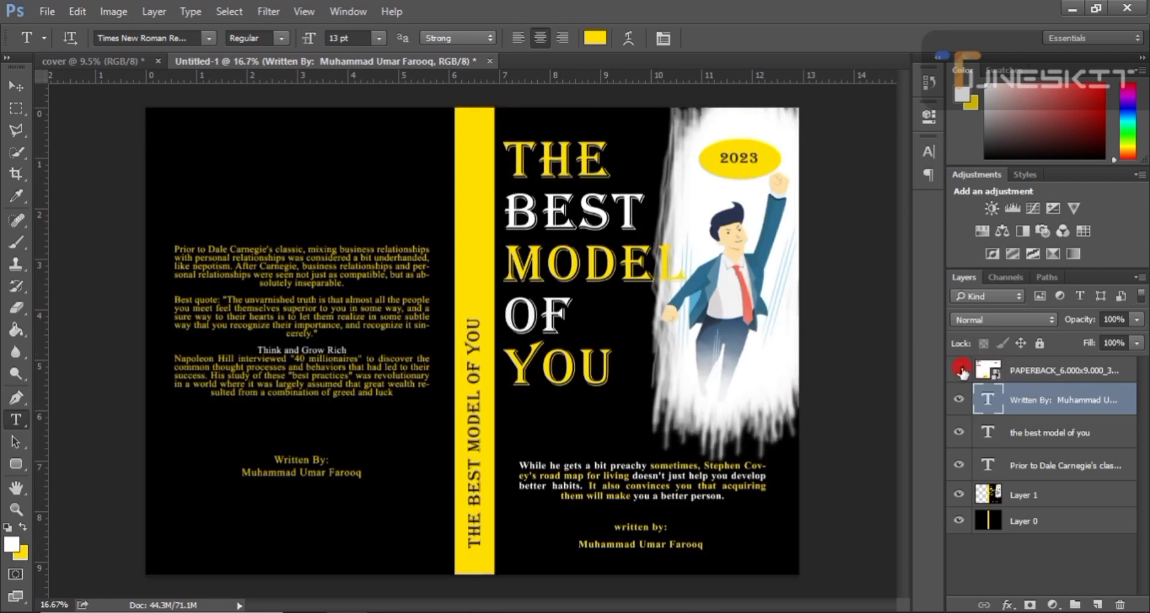
Save a copy of the cover in Downloads as the Photoshop PDF "paperback cover" with the PDF/X-3:2002 standard.
key("ctrl+shift+s")
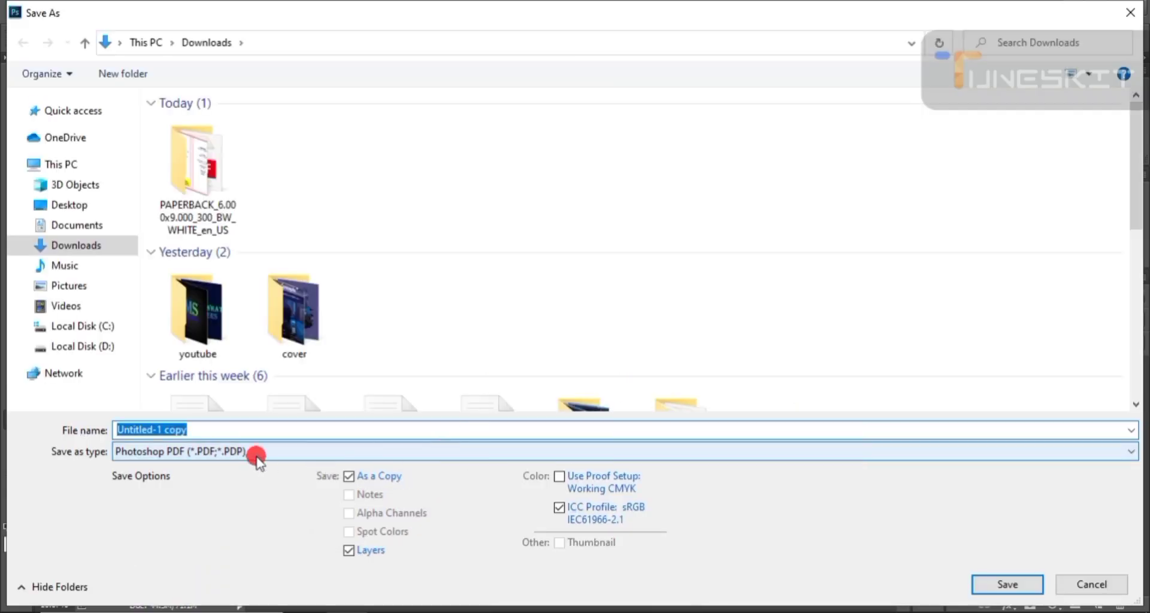
type("pa")
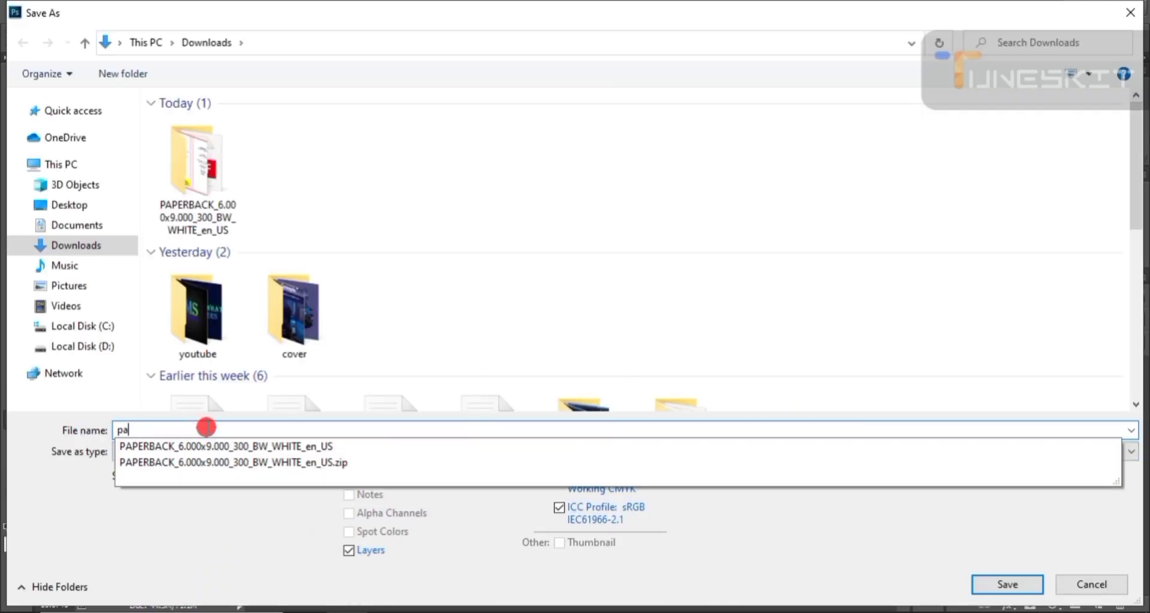
type("perback cover")
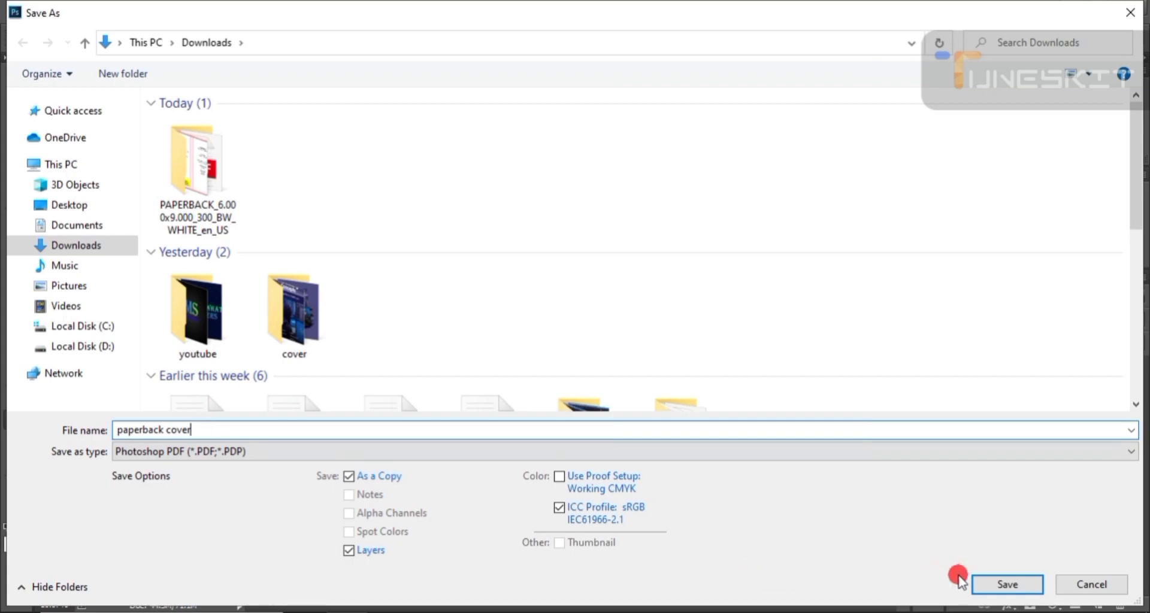
left_click(988, 583)
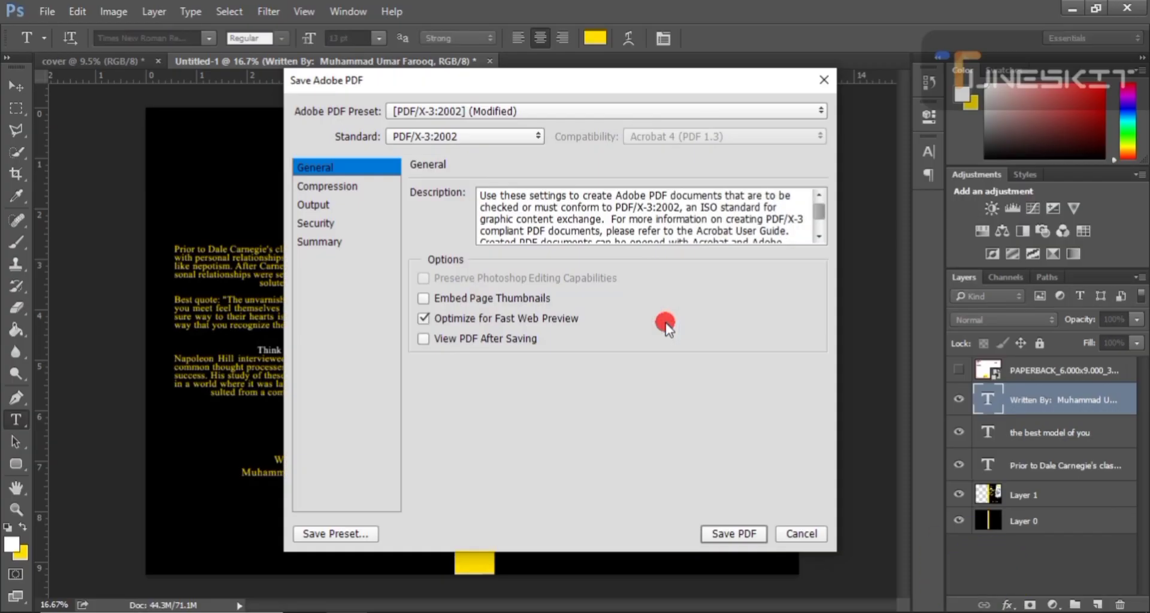
left_click(725, 533)
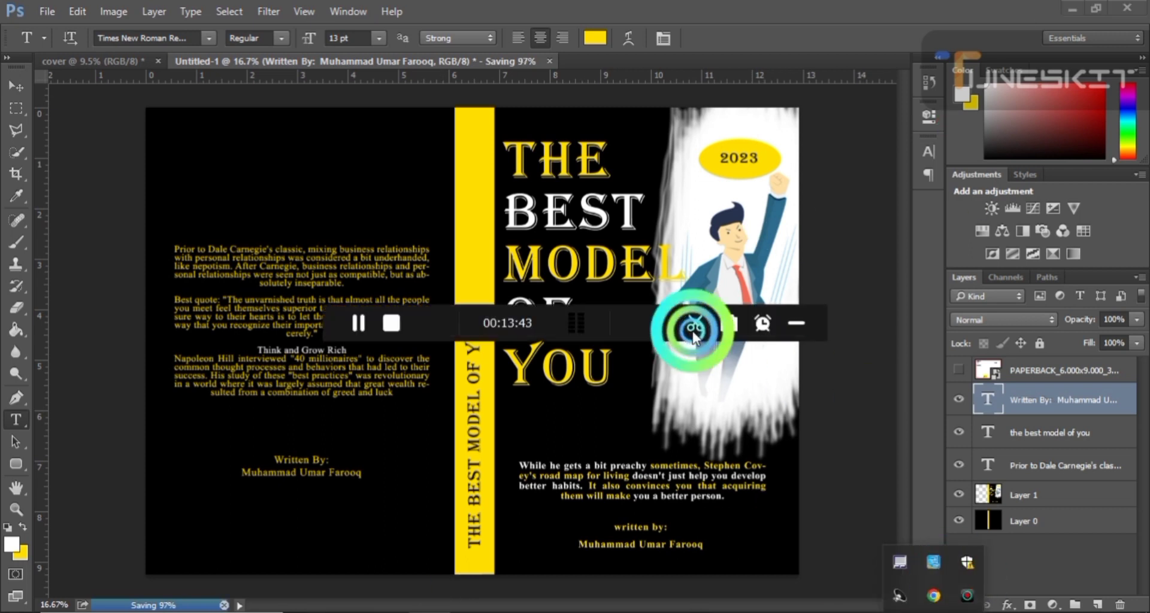
left_click(359, 321)
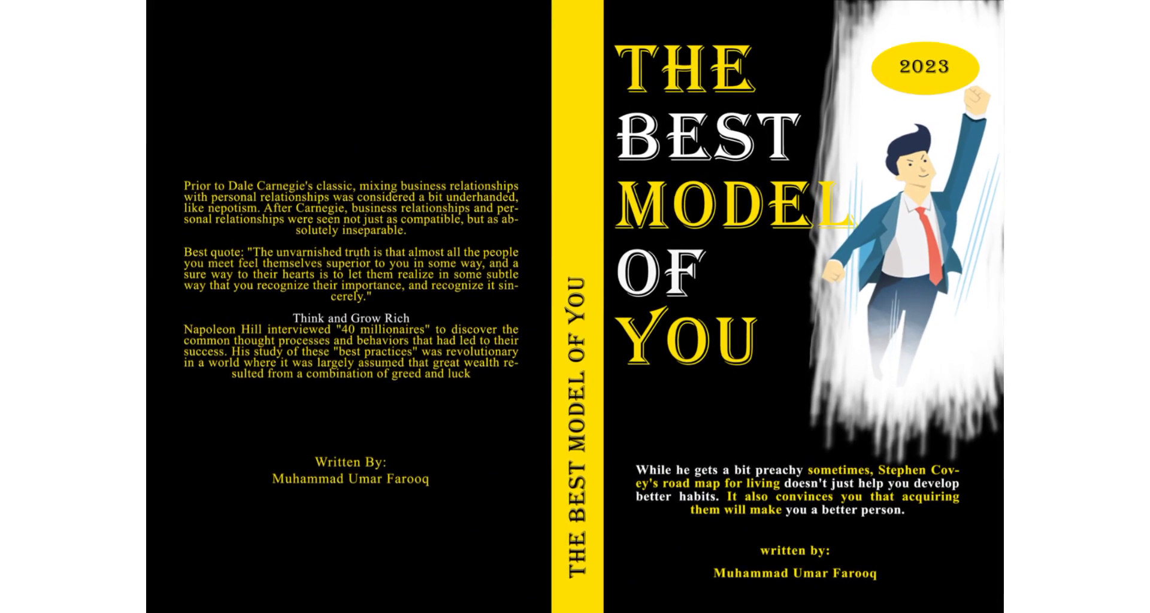